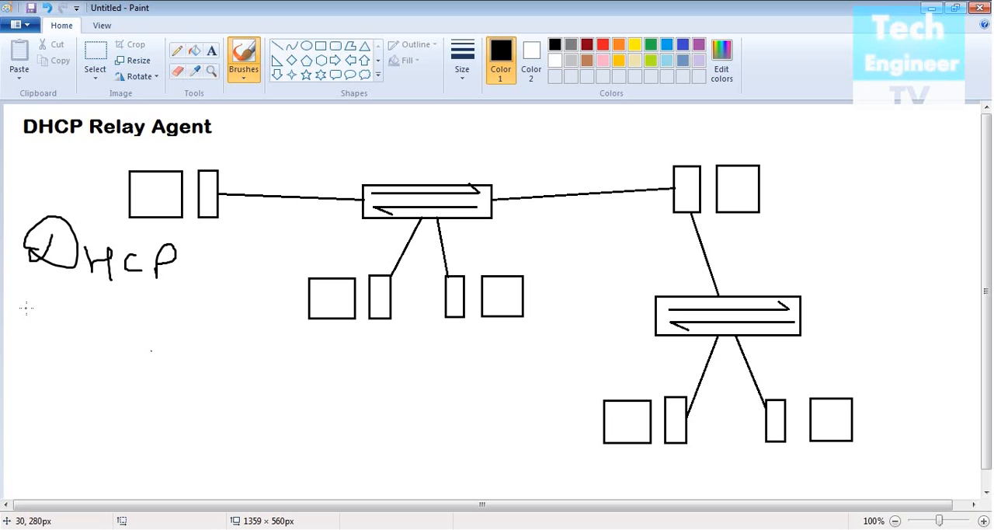
# - Handwrite "Scopes", "Multi Scope" and "Super Scopes" with the brush on separate lines below the DHCP note
pyautogui.moveTo(29, 308)
pyautogui.mouseDown()
pyautogui.moveTo(13, 310)
pyautogui.moveTo(23, 330)
pyautogui.mouseUp()
pyautogui.moveTo(81, 317)
pyautogui.mouseDown()
pyautogui.moveTo(67, 320)
pyautogui.moveTo(80, 330)
pyautogui.moveTo(169, 312)
pyautogui.moveTo(161, 331)
pyautogui.mouseUp()
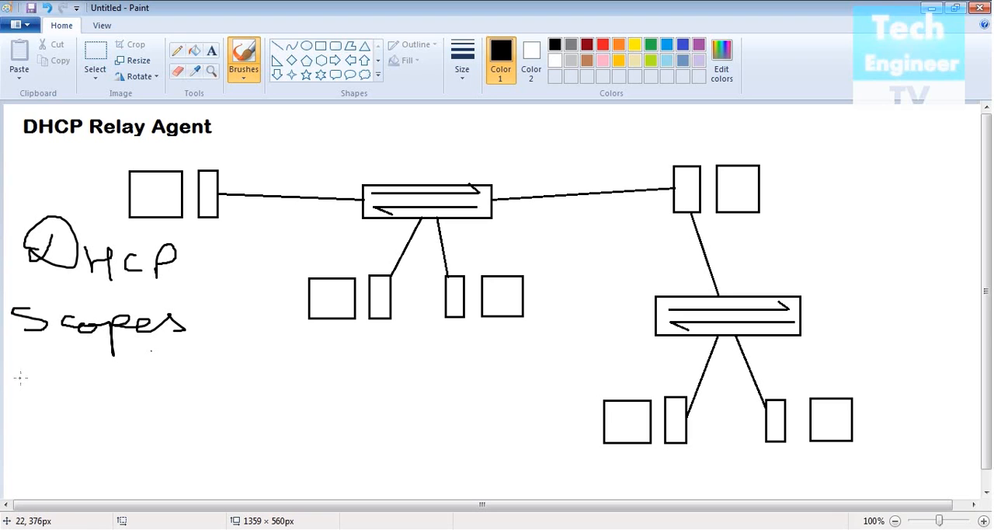
pyautogui.moveTo(12, 377)
pyautogui.mouseDown()
pyautogui.moveTo(39, 369)
pyautogui.moveTo(56, 397)
pyautogui.moveTo(80, 380)
pyautogui.moveTo(123, 386)
pyautogui.moveTo(118, 402)
pyautogui.moveTo(135, 403)
pyautogui.moveTo(133, 374)
pyautogui.moveTo(153, 378)
pyautogui.moveTo(172, 406)
pyautogui.moveTo(231, 393)
pyautogui.moveTo(238, 424)
pyautogui.mouseUp()
pyautogui.moveTo(238, 390); pyautogui.dragTo(306, 396)
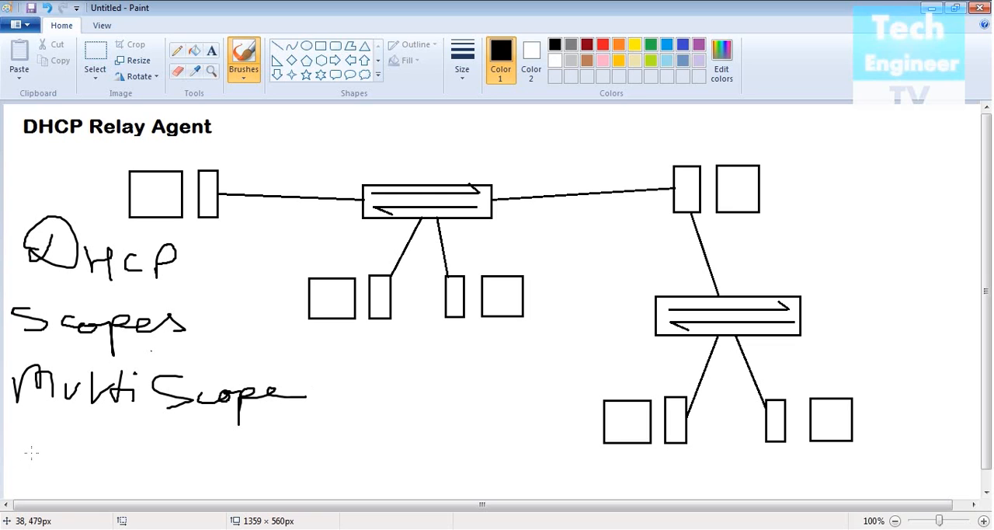
pyautogui.moveTo(57, 439)
pyautogui.mouseDown()
pyautogui.moveTo(45, 462)
pyautogui.moveTo(75, 471)
pyautogui.moveTo(92, 454)
pyautogui.moveTo(98, 487)
pyautogui.moveTo(116, 463)
pyautogui.moveTo(134, 461)
pyautogui.moveTo(195, 469)
pyautogui.moveTo(175, 471)
pyautogui.moveTo(238, 461)
pyautogui.moveTo(239, 473)
pyautogui.moveTo(302, 457)
pyautogui.moveTo(297, 477)
pyautogui.mouseUp()
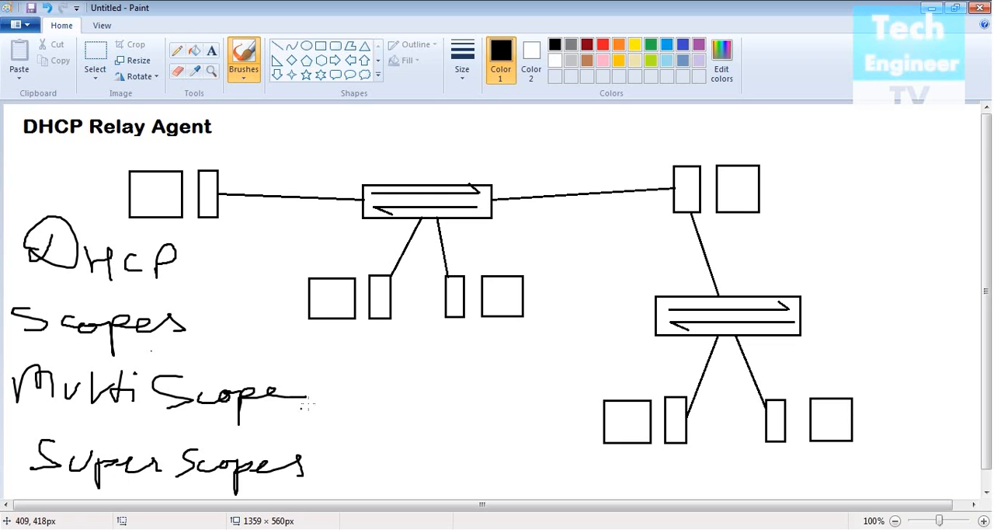
# - Handwrite "10, 20, 30" beside Multi Scope and try an arrow from the numbers down to Super Scopes
pyautogui.moveTo(318, 399)
pyautogui.mouseDown()
pyautogui.moveTo(319, 423)
pyautogui.moveTo(332, 415)
pyautogui.moveTo(353, 431)
pyautogui.moveTo(410, 414)
pyautogui.moveTo(466, 415)
pyautogui.moveTo(454, 436)
pyautogui.moveTo(490, 433)
pyautogui.moveTo(482, 420)
pyautogui.mouseUp()
pyautogui.click(424, 428)
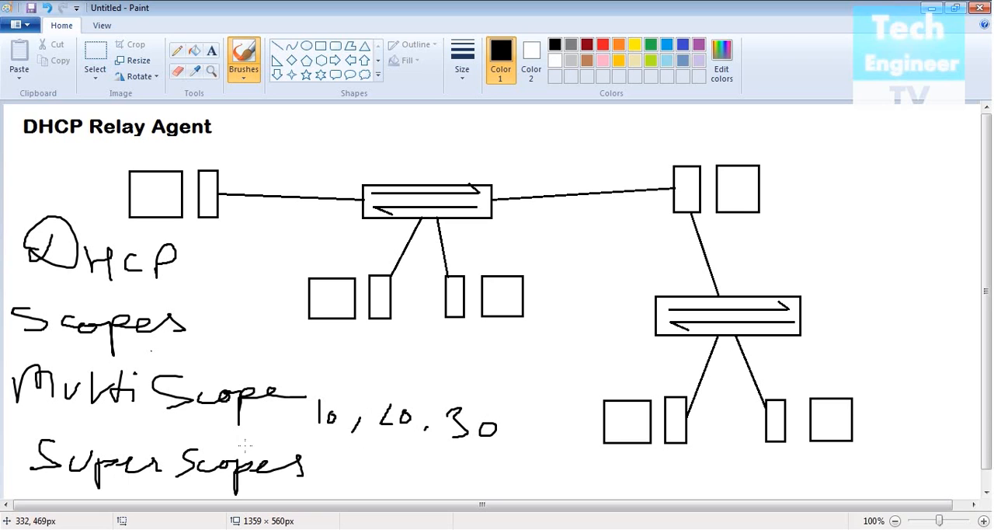
pyautogui.moveTo(307, 414); pyautogui.dragTo(263, 448)
pyautogui.moveTo(269, 431); pyautogui.dragTo(283, 448)
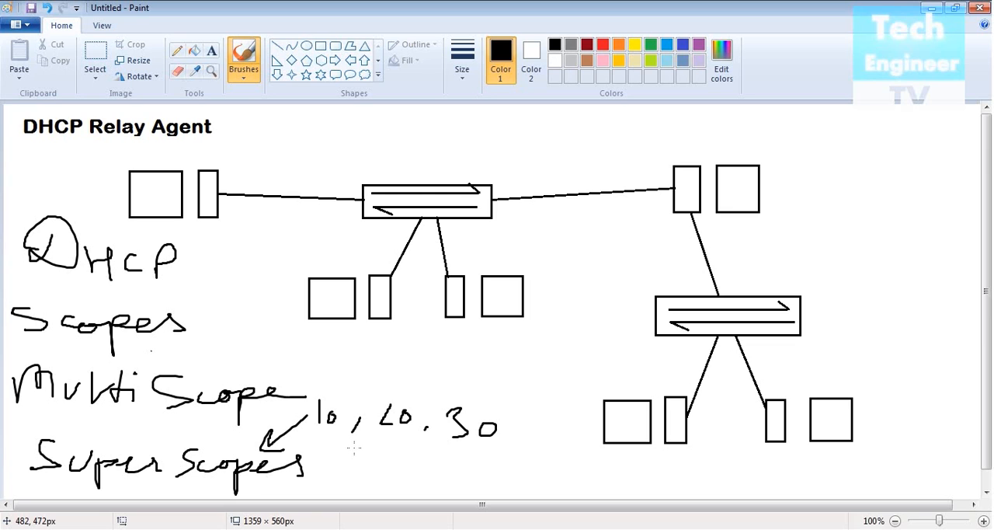
pyautogui.hotkey('ctrl', 'z')
pyautogui.hotkey('ctrl', 'z')
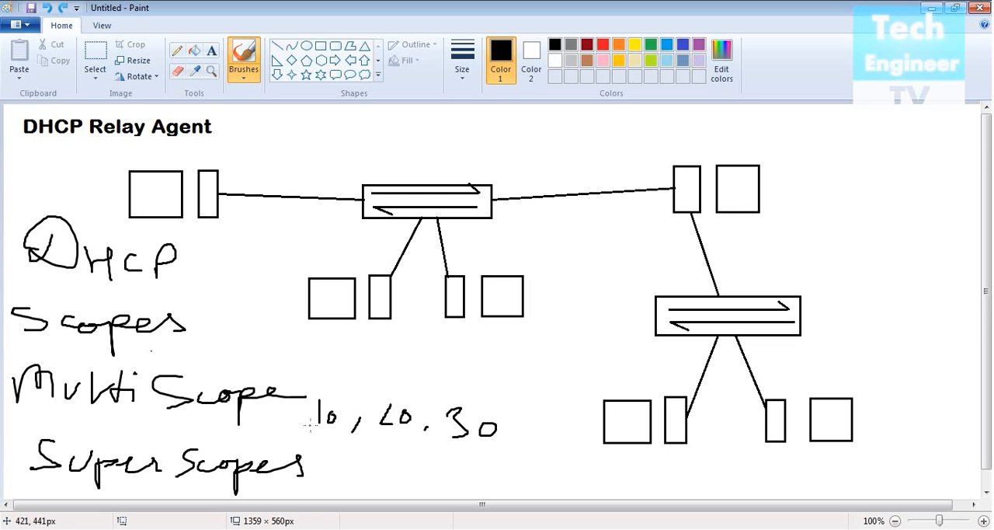
# - Try underlining the handwritten Super Scopes note with a freehand line
pyautogui.moveTo(17, 476); pyautogui.dragTo(321, 481)
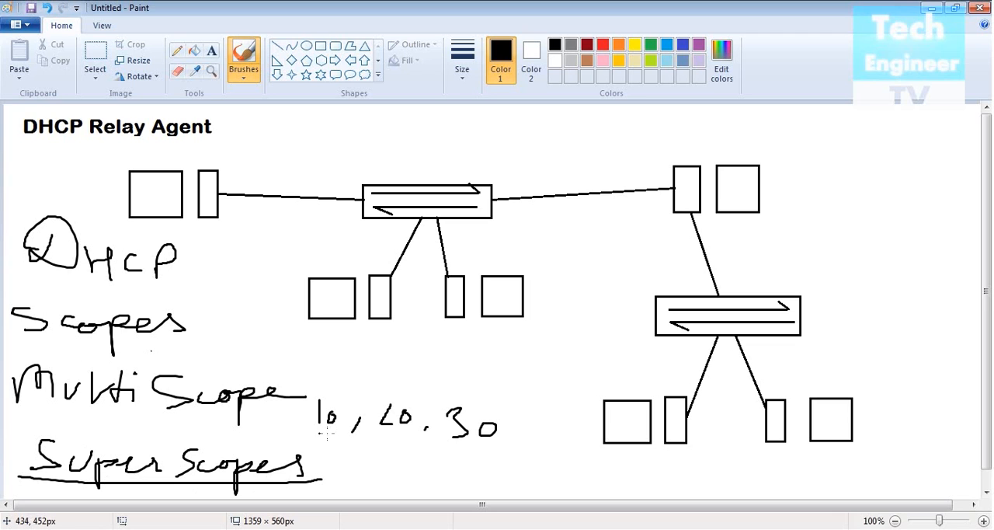
pyautogui.moveTo(297, 416)
pyautogui.mouseDown()
pyautogui.moveTo(274, 440)
pyautogui.moveTo(306, 436)
pyautogui.mouseUp()
pyautogui.hotkey('ctrl', 'z')
pyautogui.hotkey('ctrl', 'z')
pyautogui.hotkey('ctrl', 'z')
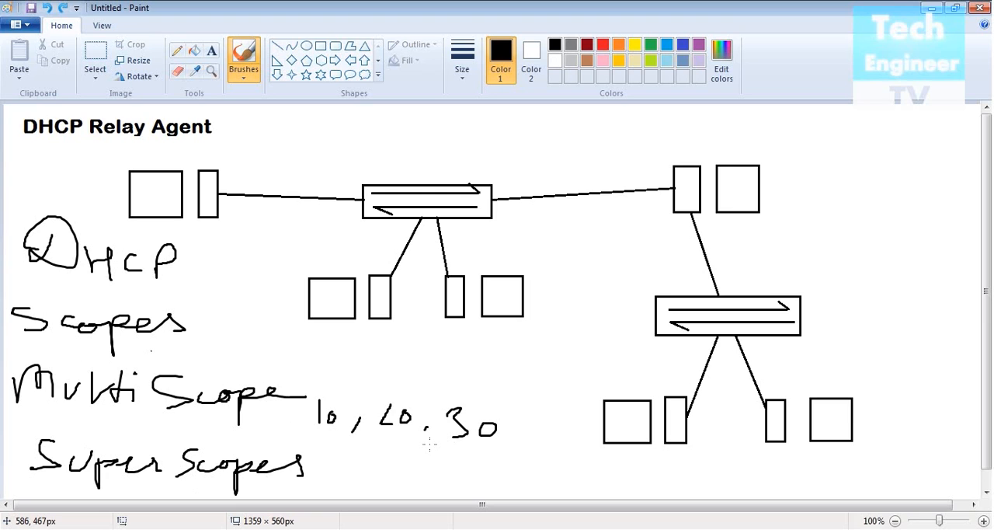
# - Undo the handwritten numbers and the Super Scopes, Multi Scope and Scopes notes, keeping the DHCP note
pyautogui.hotkey('ctrl', 'z')
pyautogui.hotkey('ctrl', 'z')
pyautogui.hotkey('ctrl', 'z')
pyautogui.hotkey('ctrl', 'z')
pyautogui.hotkey('ctrl', 'z')
pyautogui.hotkey('ctrl', 'z')
pyautogui.hotkey('ctrl', 'z')
pyautogui.hotkey('ctrl', 'z')
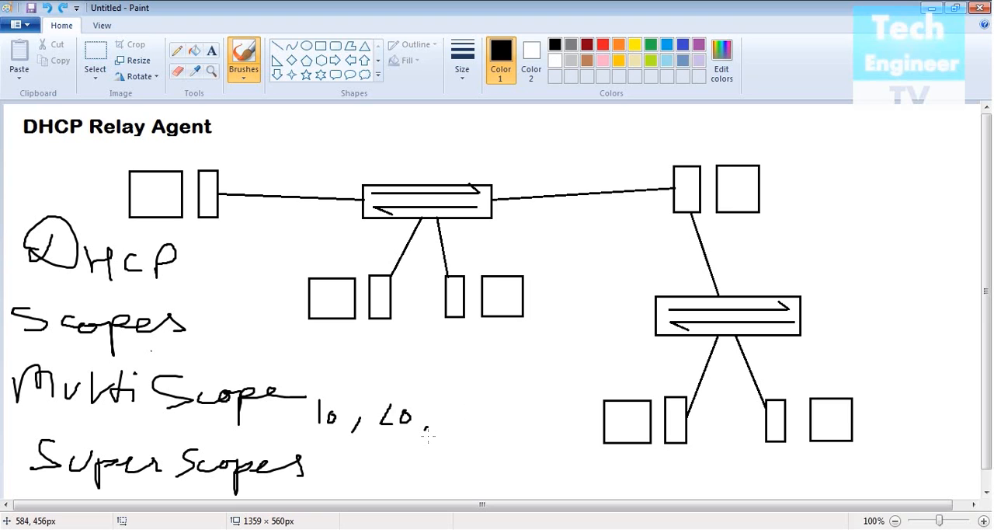
pyautogui.hotkey('ctrl', 'z')
pyautogui.hotkey('ctrl', 'z')
pyautogui.hotkey('ctrl', 'z')
pyautogui.hotkey('ctrl', 'z')
pyautogui.hotkey('ctrl', 'z')
pyautogui.hotkey('ctrl', 'z')
pyautogui.hotkey('ctrl', 'z')
pyautogui.hotkey('ctrl', 'z')
pyautogui.hotkey('ctrl', 'z')
pyautogui.hotkey('ctrl', 'z')
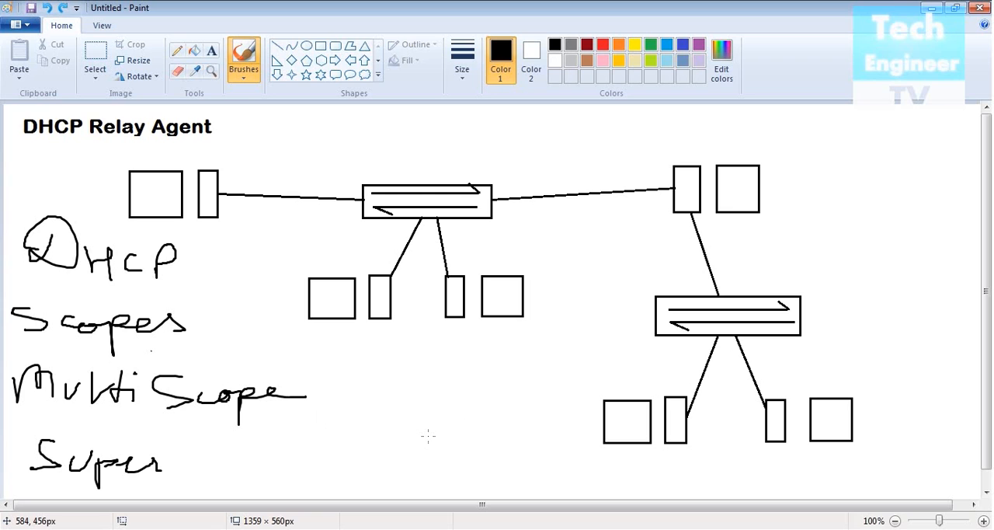
pyautogui.hotkey('ctrl', 'z')
pyautogui.hotkey('ctrl', 'z')
pyautogui.hotkey('ctrl', 'z')
pyautogui.hotkey('ctrl', 'z')
pyautogui.hotkey('ctrl', 'z')
pyautogui.hotkey('ctrl', 'z')
pyautogui.hotkey('ctrl', 'z')
pyautogui.hotkey('ctrl', 'z')
pyautogui.hotkey('ctrl', 'z')
pyautogui.hotkey('ctrl', 'z')
pyautogui.hotkey('ctrl', 'z')
pyautogui.hotkey('ctrl', 'z')
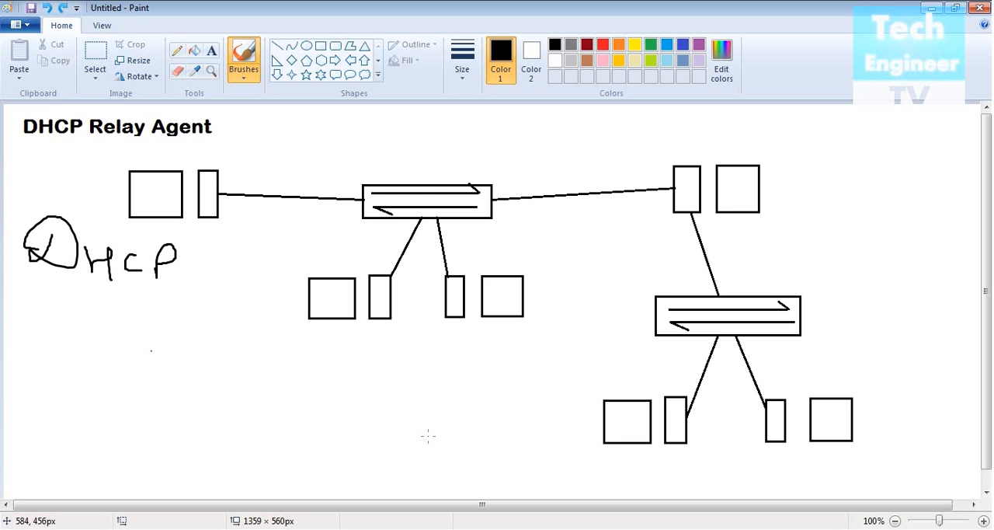
# - Draw a freehand curve around the two clients of the upper switch and handwrite "HR" as the group's label
pyautogui.moveTo(250, 264)
pyautogui.mouseDown()
pyautogui.moveTo(399, 243)
pyautogui.moveTo(584, 336)
pyautogui.moveTo(501, 435)
pyautogui.mouseUp()
pyautogui.moveTo(213, 351); pyautogui.dragTo(218, 396)
pyautogui.moveTo(216, 361); pyautogui.dragTo(236, 396)
pyautogui.moveTo(256, 360); pyautogui.dragTo(257, 402)
pyautogui.moveTo(257, 361); pyautogui.dragTo(301, 415)
# - Outline the lower switch's clients, label them "Sales", and handwrite "10" for the HR group and "20" for the Sales group
pyautogui.moveTo(852, 388)
pyautogui.mouseDown()
pyautogui.moveTo(826, 379)
pyautogui.moveTo(555, 414)
pyautogui.moveTo(605, 495)
pyautogui.mouseUp()
pyautogui.moveTo(699, 460)
pyautogui.mouseDown()
pyautogui.moveTo(666, 482)
pyautogui.moveTo(712, 483)
pyautogui.mouseUp()
pyautogui.moveTo(730, 440)
pyautogui.mouseDown()
pyautogui.moveTo(715, 483)
pyautogui.moveTo(793, 476)
pyautogui.moveTo(786, 491)
pyautogui.mouseUp()
pyautogui.moveTo(215, 292)
pyautogui.mouseDown()
pyautogui.moveTo(210, 315)
pyautogui.moveTo(231, 295)
pyautogui.mouseUp()
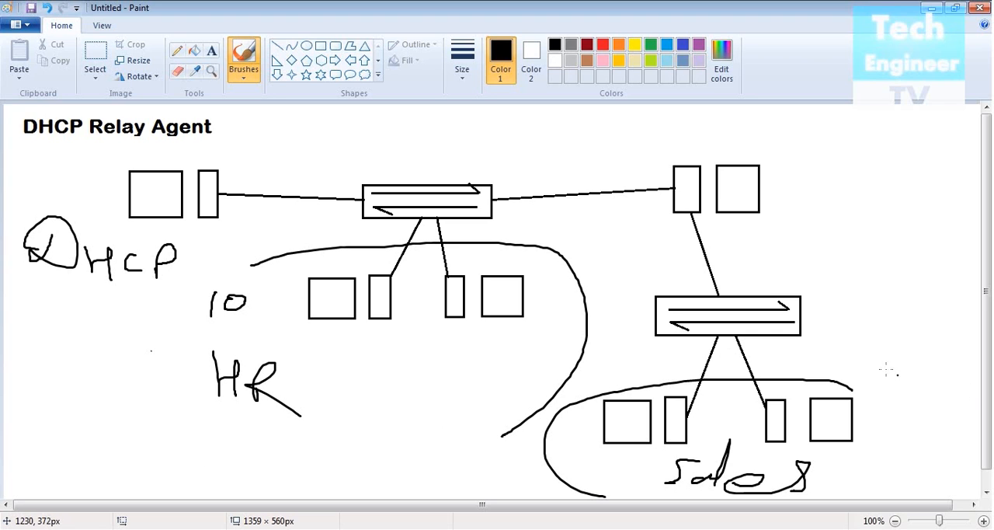
pyautogui.moveTo(880, 426)
pyautogui.mouseDown()
pyautogui.moveTo(903, 442)
pyautogui.moveTo(899, 426)
pyautogui.mouseUp()
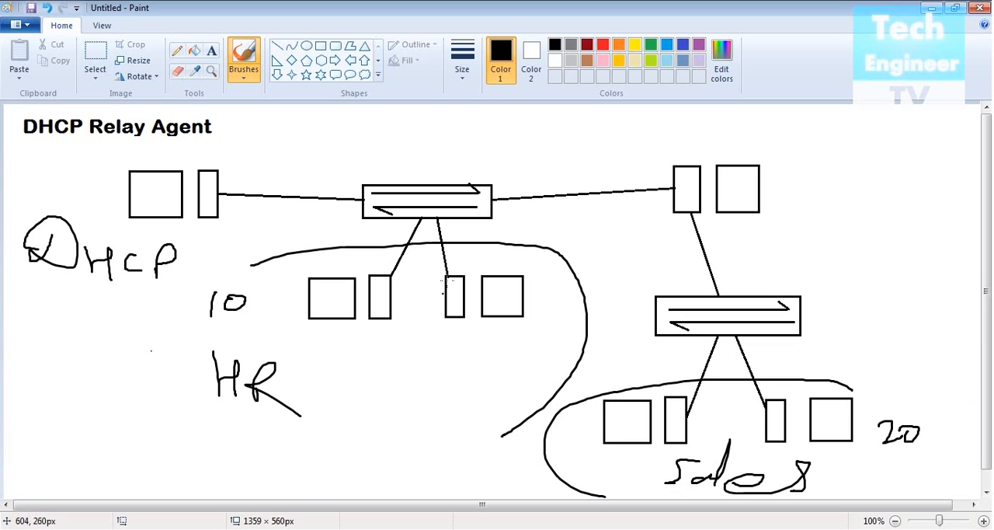
# - Sketch a laptop in the HR group with an arrow running from it up to the upper switch
pyautogui.moveTo(379, 355)
pyautogui.mouseDown()
pyautogui.moveTo(376, 394)
pyautogui.moveTo(432, 359)
pyautogui.moveTo(383, 405)
pyautogui.moveTo(375, 399)
pyautogui.moveTo(347, 420)
pyautogui.mouseUp()
pyautogui.moveTo(425, 411); pyautogui.dragTo(400, 422)
pyautogui.moveTo(325, 429); pyautogui.dragTo(399, 430)
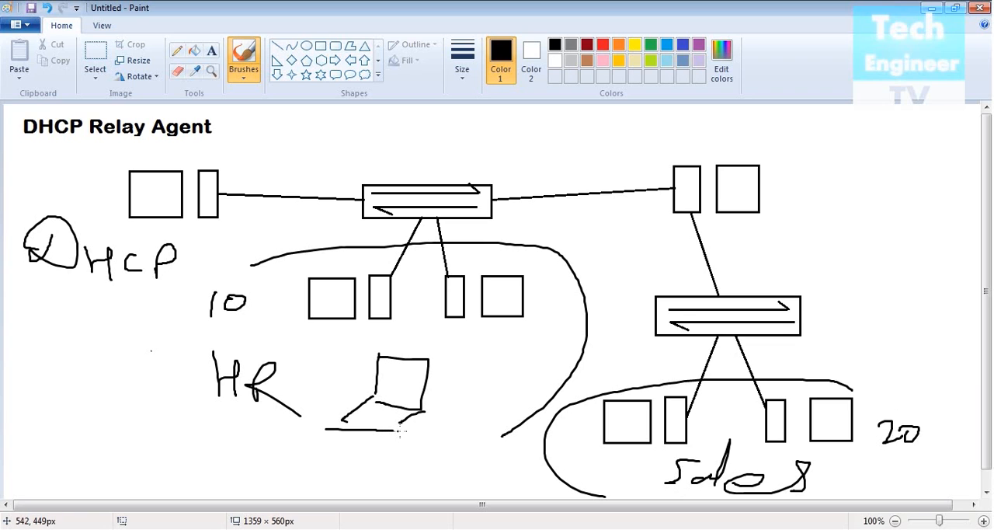
pyautogui.moveTo(414, 355)
pyautogui.mouseDown()
pyautogui.moveTo(440, 242)
pyautogui.moveTo(419, 268)
pyautogui.mouseUp()
pyautogui.moveTo(440, 243); pyautogui.dragTo(449, 264)
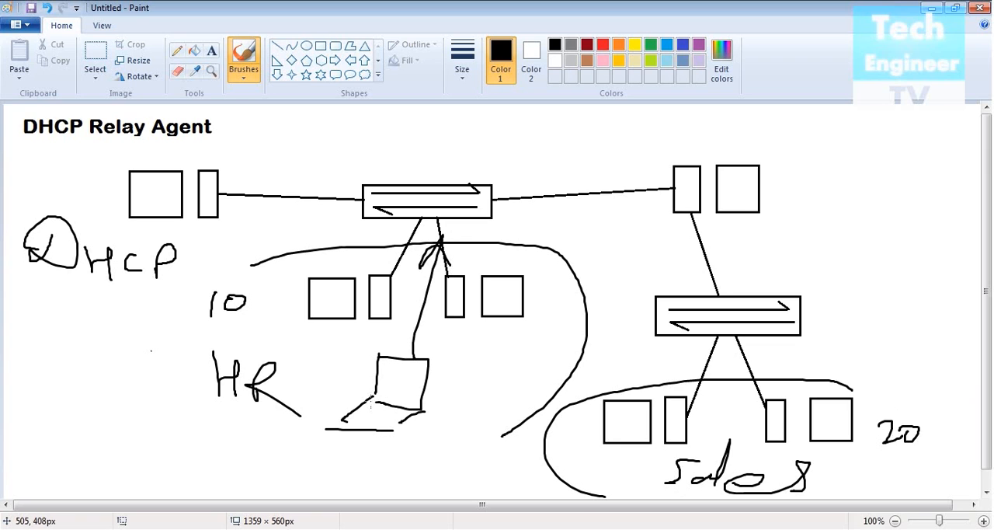
pyautogui.moveTo(344, 418)
pyautogui.mouseDown()
pyautogui.moveTo(402, 431)
pyautogui.moveTo(393, 400)
pyautogui.mouseUp()
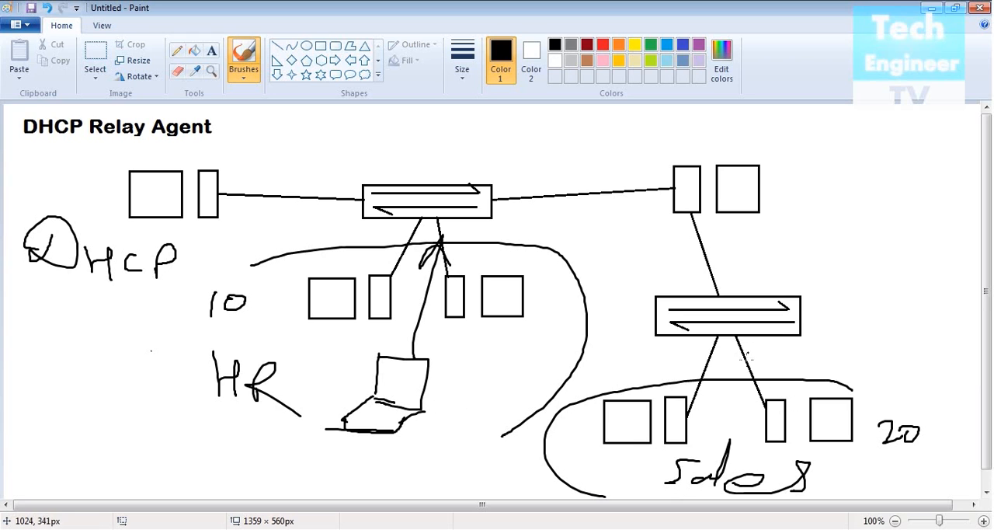
# - Sketch a laptop beside the Sales group and connect it to the lower switch with a double-headed arrow
pyautogui.moveTo(895, 372)
pyautogui.mouseDown()
pyautogui.moveTo(931, 324)
pyautogui.moveTo(868, 388)
pyautogui.moveTo(920, 388)
pyautogui.mouseUp()
pyautogui.moveTo(733, 344)
pyautogui.mouseDown()
pyautogui.moveTo(893, 357)
pyautogui.moveTo(726, 355)
pyautogui.moveTo(762, 342)
pyautogui.mouseUp()
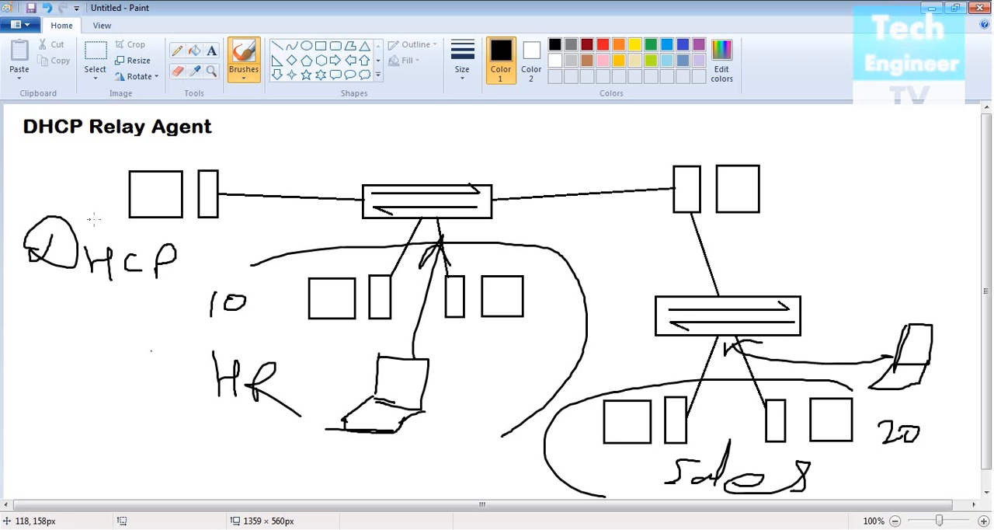
pyautogui.moveTo(898, 287)
pyautogui.mouseDown()
pyautogui.moveTo(898, 301)
pyautogui.moveTo(918, 296)
pyautogui.moveTo(910, 284)
pyautogui.mouseUp()
pyautogui.hotkey('ctrl', 'z')
pyautogui.hotkey('ctrl', 'z')
# - Circle the computer between the two switches and draw an arrow from it toward the Sales laptop
pyautogui.moveTo(796, 143)
pyautogui.mouseDown()
pyautogui.moveTo(686, 146)
pyautogui.moveTo(816, 163)
pyautogui.moveTo(782, 133)
pyautogui.mouseUp()
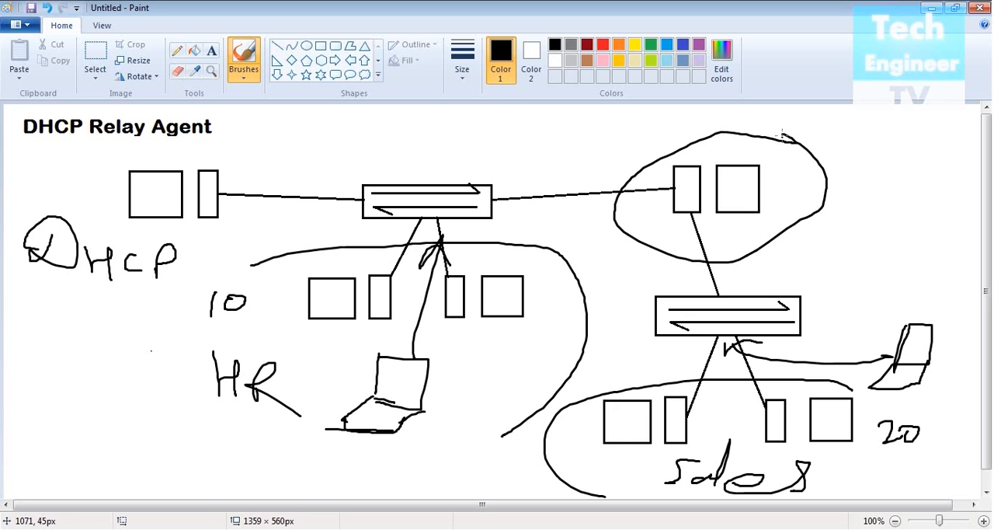
pyautogui.moveTo(784, 231); pyautogui.dragTo(843, 315)
pyautogui.moveTo(813, 303)
pyautogui.mouseDown()
pyautogui.moveTo(847, 319)
pyautogui.moveTo(859, 297)
pyautogui.mouseUp()
# - Try circling the Sales laptop and handwriting "20" just below it
pyautogui.moveTo(920, 294)
pyautogui.mouseDown()
pyautogui.moveTo(876, 358)
pyautogui.moveTo(938, 286)
pyautogui.moveTo(923, 285)
pyautogui.mouseUp()
pyautogui.moveTo(930, 404); pyautogui.dragTo(944, 409)
pyautogui.moveTo(952, 400)
pyautogui.mouseDown()
pyautogui.moveTo(958, 405)
pyautogui.moveTo(943, 397)
pyautogui.mouseUp()
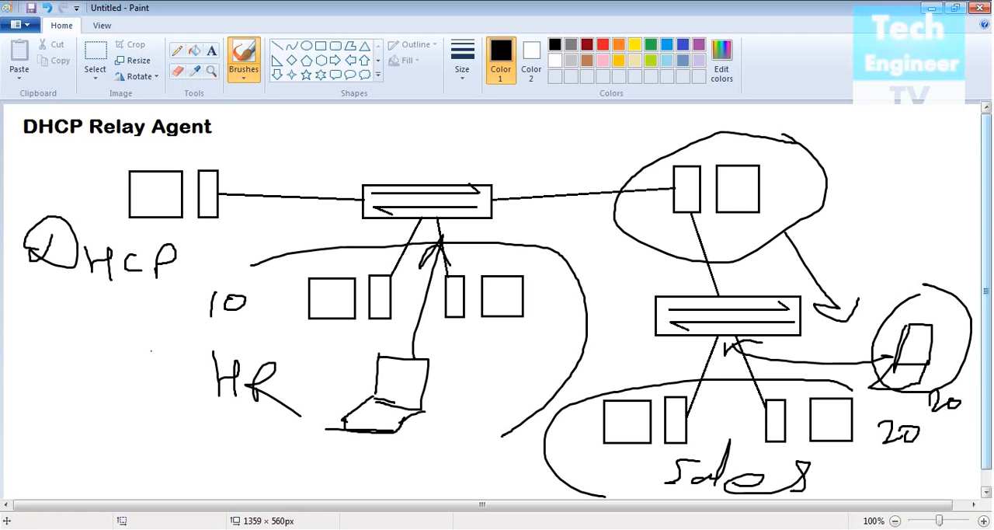
pyautogui.hotkey('ctrl', 'z')
pyautogui.hotkey('ctrl', 'z')
pyautogui.hotkey('ctrl', 'z')
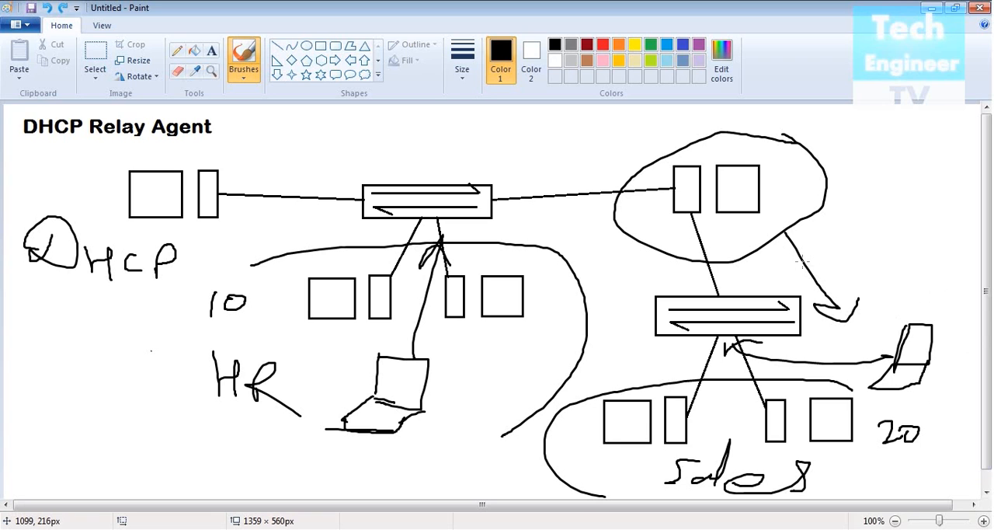
# - Draw an arrow from the circled computer to the DHCP server and a return arrow toward the Sales laptop
pyautogui.moveTo(622, 174)
pyautogui.mouseDown()
pyautogui.moveTo(399, 161)
pyautogui.moveTo(215, 186)
pyautogui.moveTo(281, 189)
pyautogui.mouseUp()
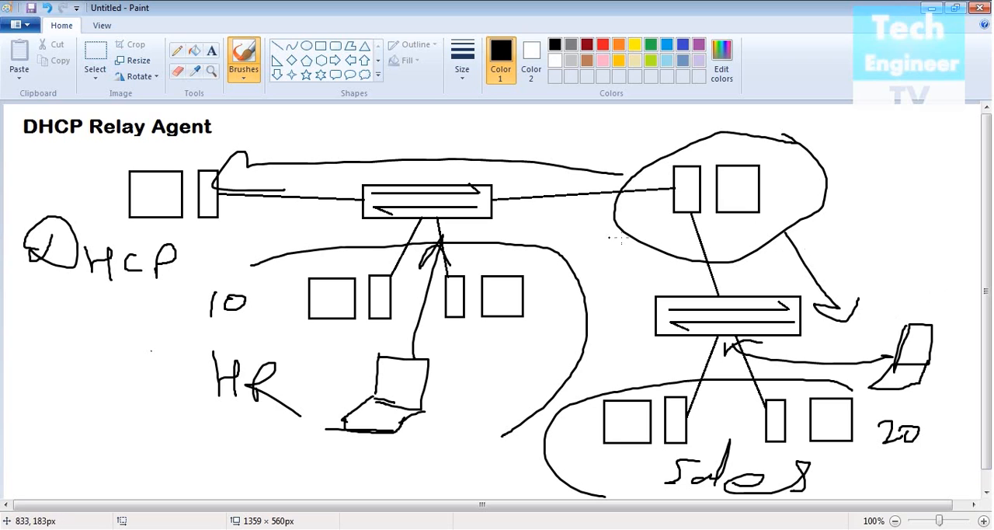
pyautogui.moveTo(232, 214)
pyautogui.mouseDown()
pyautogui.moveTo(854, 289)
pyautogui.moveTo(891, 308)
pyautogui.mouseUp()
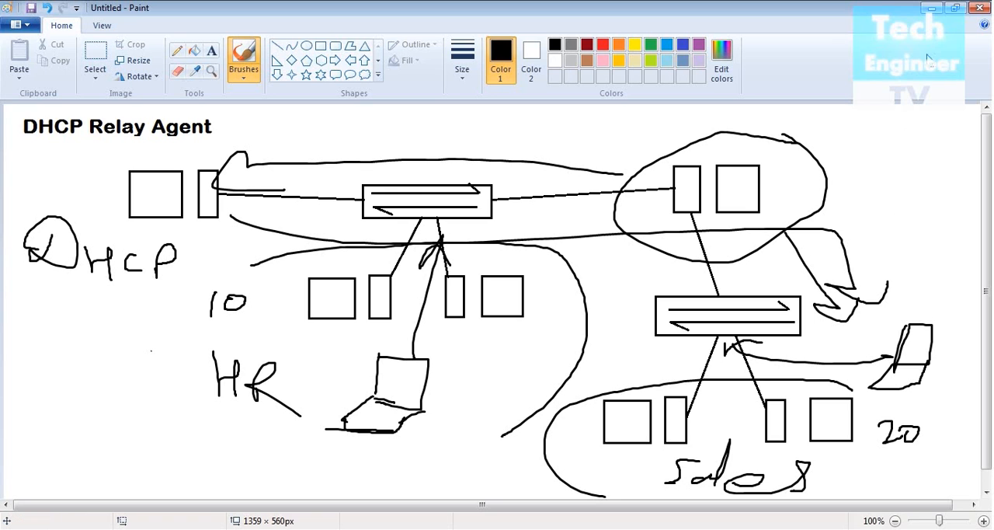
# - Minimize the Paint drawing and switch to the Windows Server 2008 virtual machine desktop
pyautogui.click(932, 10)
pyautogui.rightClick(457, 133)
pyautogui.click(468, 164)
pyautogui.click(704, 142)
pyautogui.rightClick(705, 142)
pyautogui.click(716, 173)
pyautogui.rightClick(718, 128)
pyautogui.click(738, 161)
pyautogui.rightClick(727, 112)
pyautogui.click(745, 147)
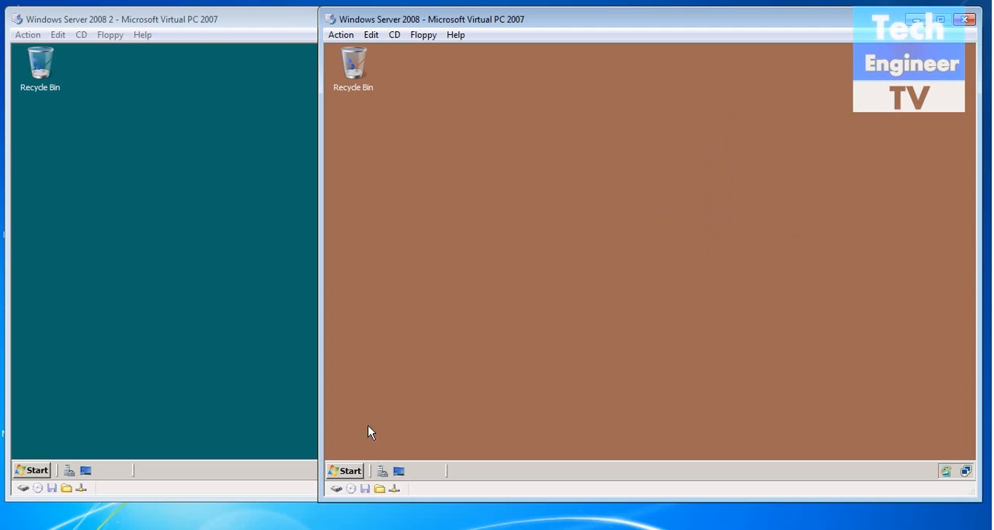
# - Open the DHCP console on the Windows Server 2008 machine and examine the scopes in IPv4's TechSuper superscope
pyautogui.click(350, 472)
pyautogui.moveTo(604, 299)
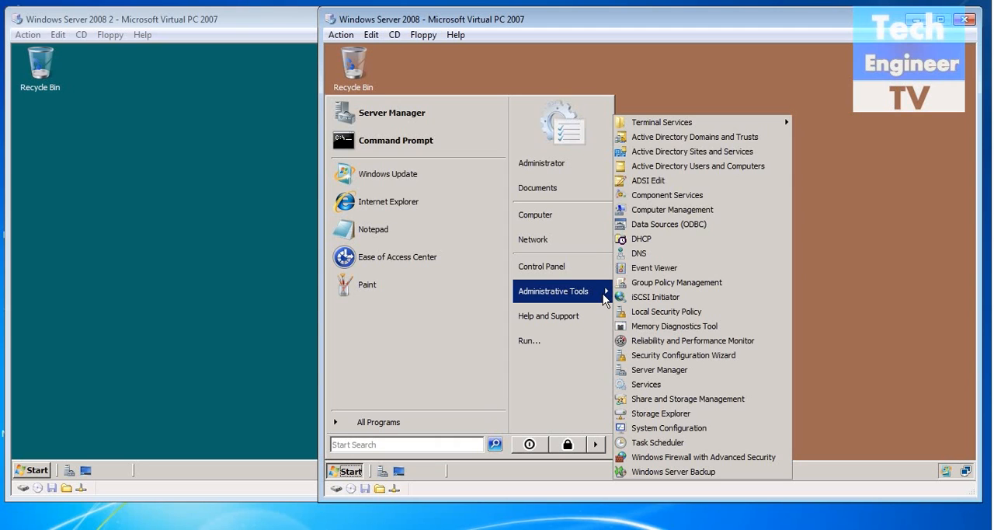
pyautogui.click(666, 241)
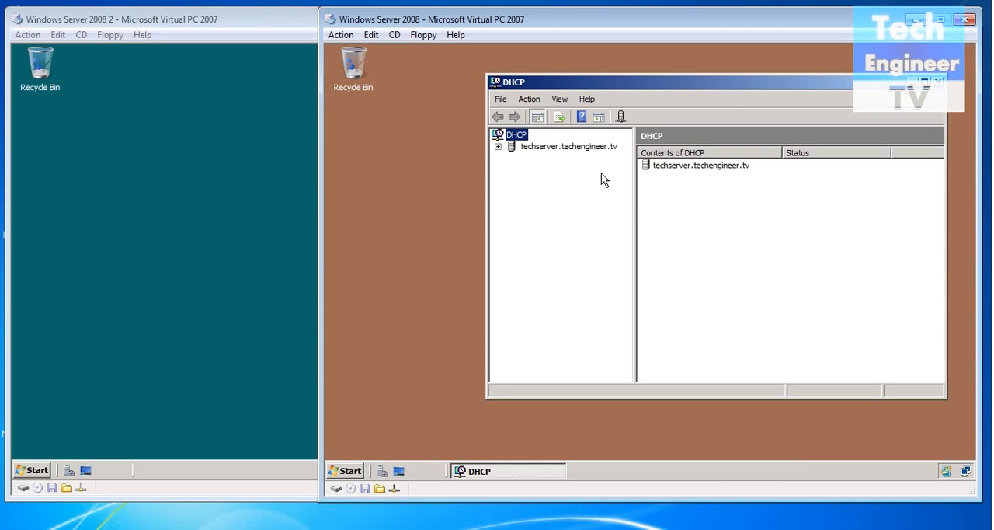
pyautogui.doubleClick(579, 147)
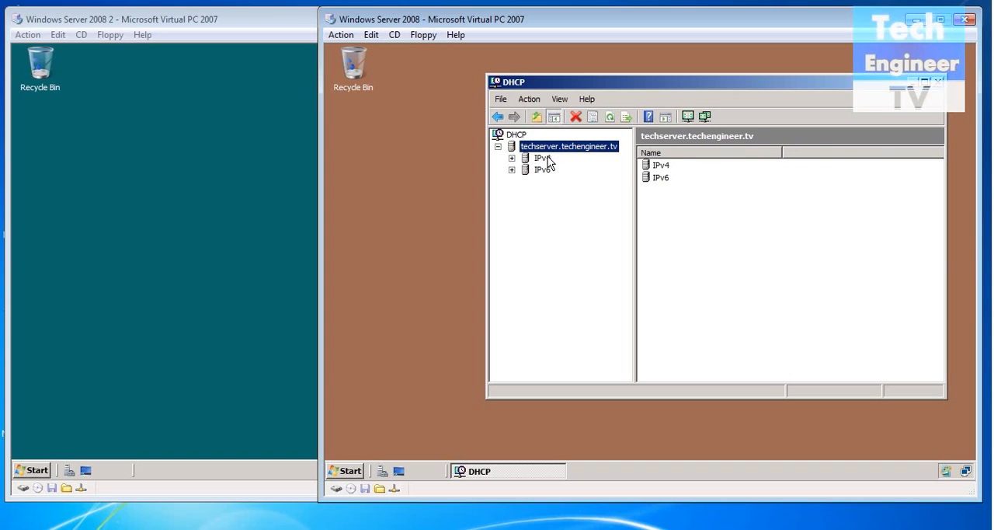
pyautogui.click(547, 159)
pyautogui.doubleClick(548, 161)
pyautogui.doubleClick(554, 170)
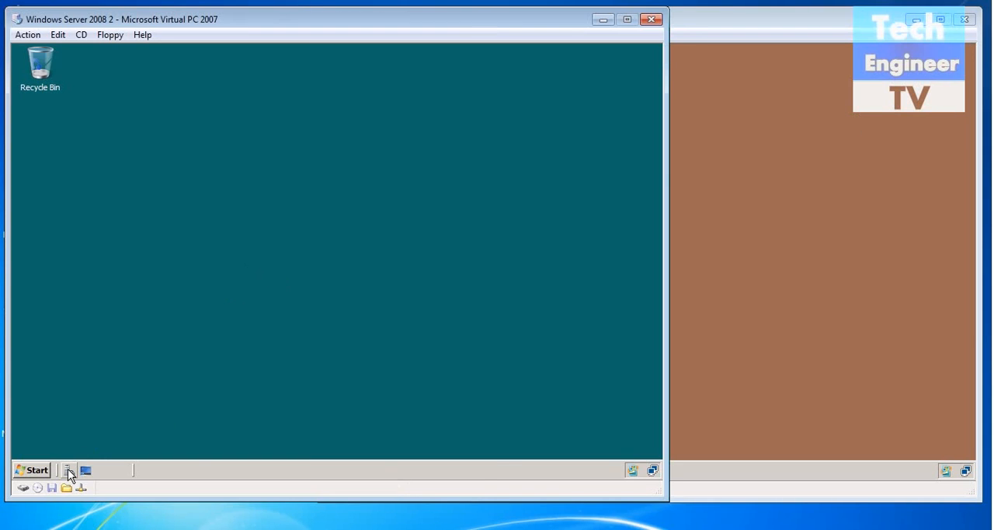
# - On the Windows Server 2008 2 machine, start adding a server role and select Network Policy and Access Services
pyautogui.click(68, 469)
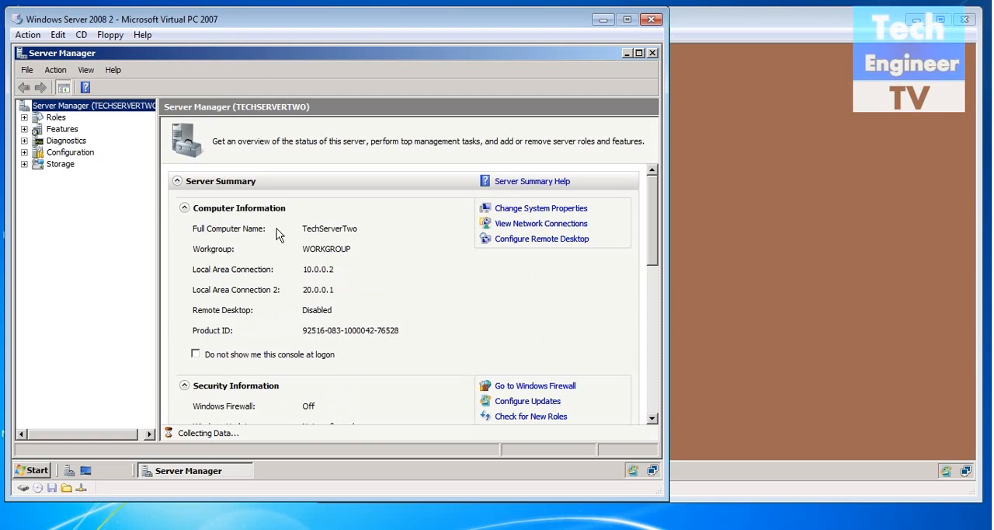
pyautogui.click(56, 117)
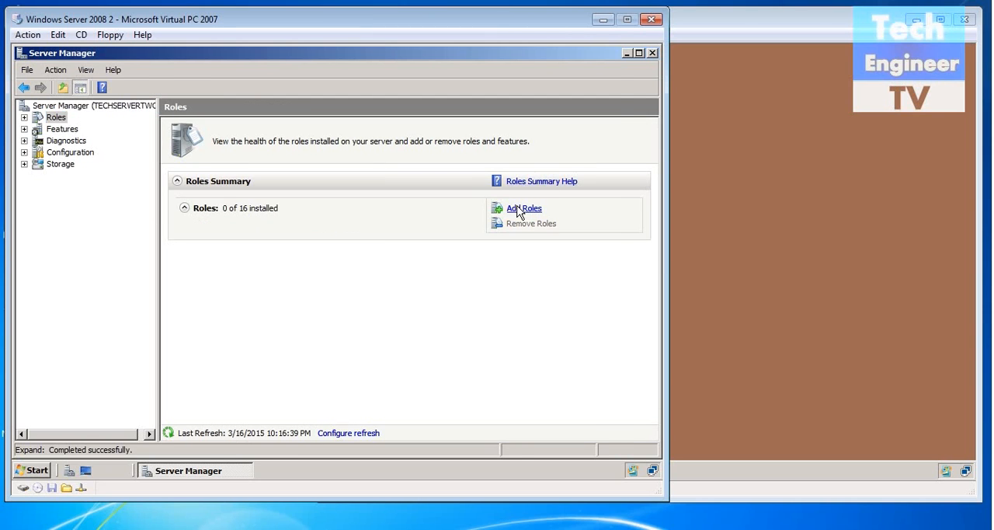
pyautogui.click(519, 209)
pyautogui.click(456, 450)
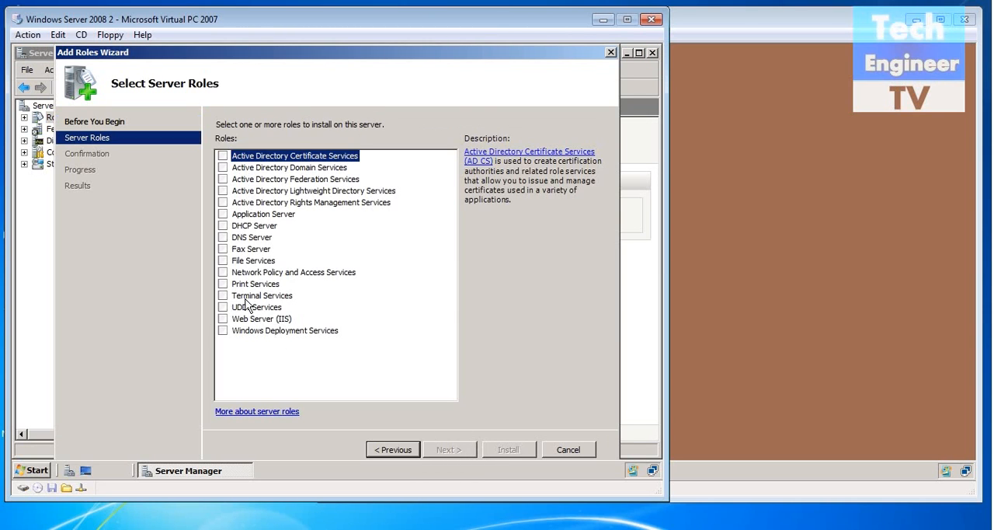
pyautogui.click(223, 272)
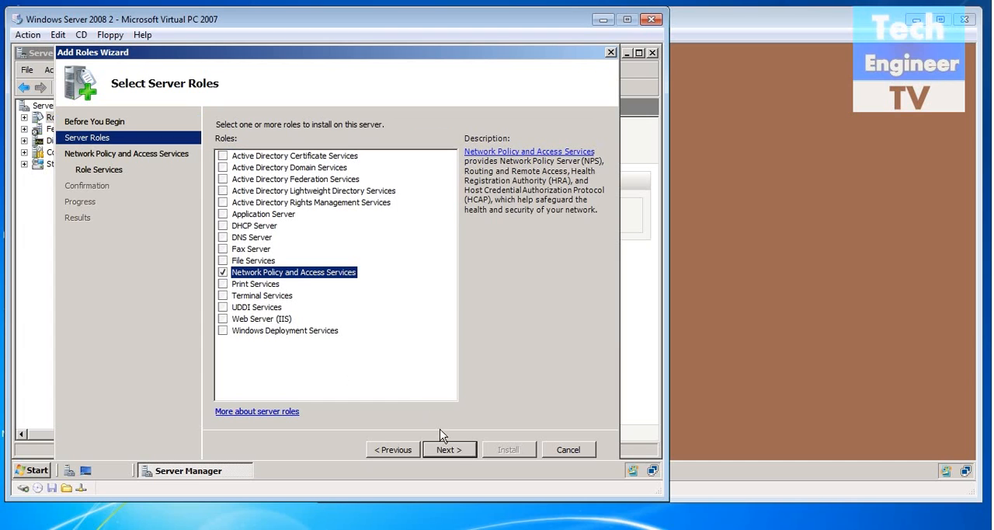
# - Include Routing and Remote Access Services with Remote Access Service and Routing, install the role, and close Server Manager
pyautogui.click(450, 451)
pyautogui.click(454, 450)
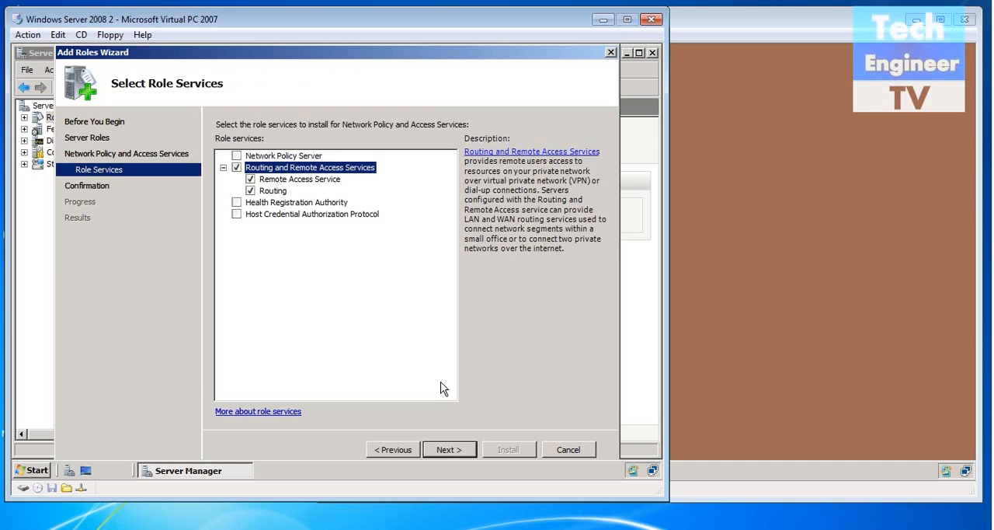
pyautogui.click(455, 450)
pyautogui.click(521, 450)
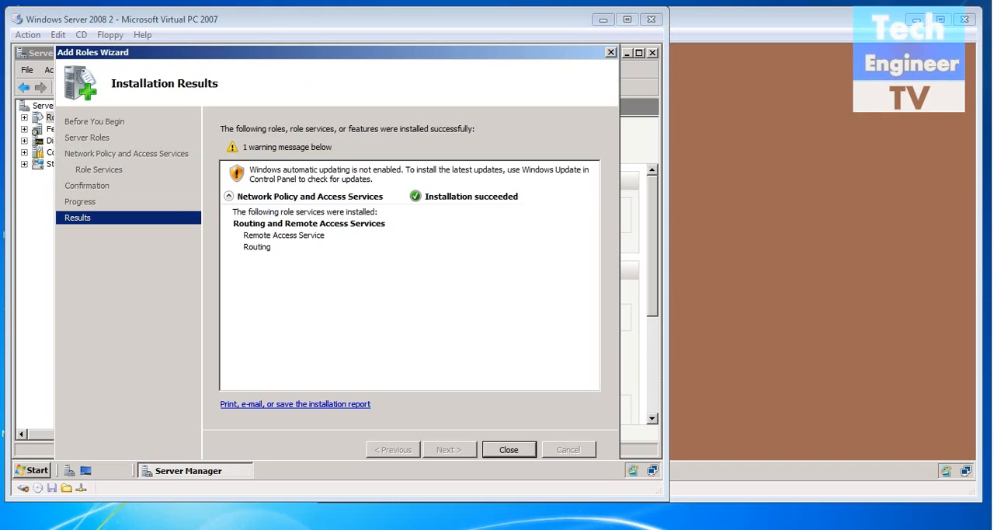
pyautogui.click(518, 457)
pyautogui.click(652, 53)
# - Open the Routing and Remote Access administrative tool on the Windows Server 2008 2 machine
pyautogui.click(32, 471)
pyautogui.moveTo(294, 289)
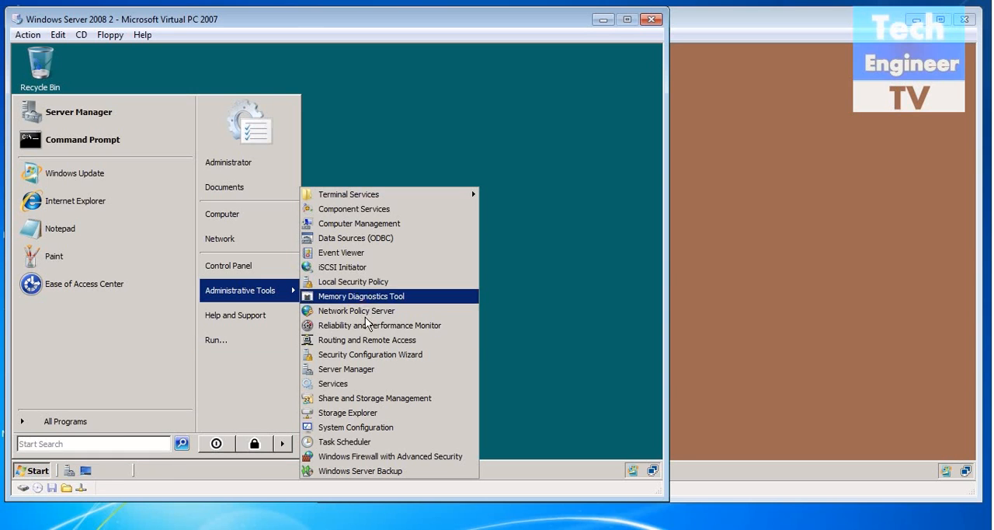
pyautogui.click(362, 340)
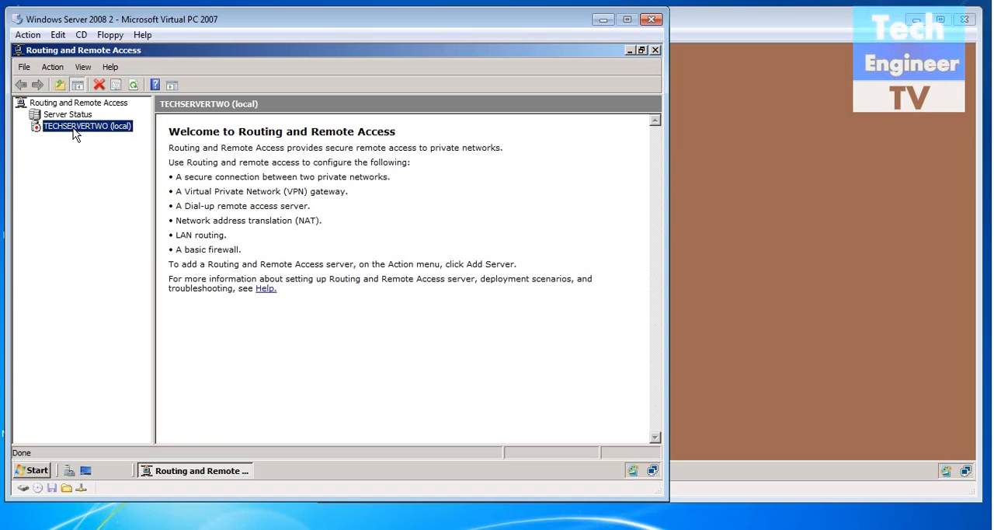
# - Configure and enable Routing and Remote Access on TECHSERVERTWO with a custom configuration providing LAN routing, and start the service
pyautogui.rightClick(73, 129)
pyautogui.click(156, 135)
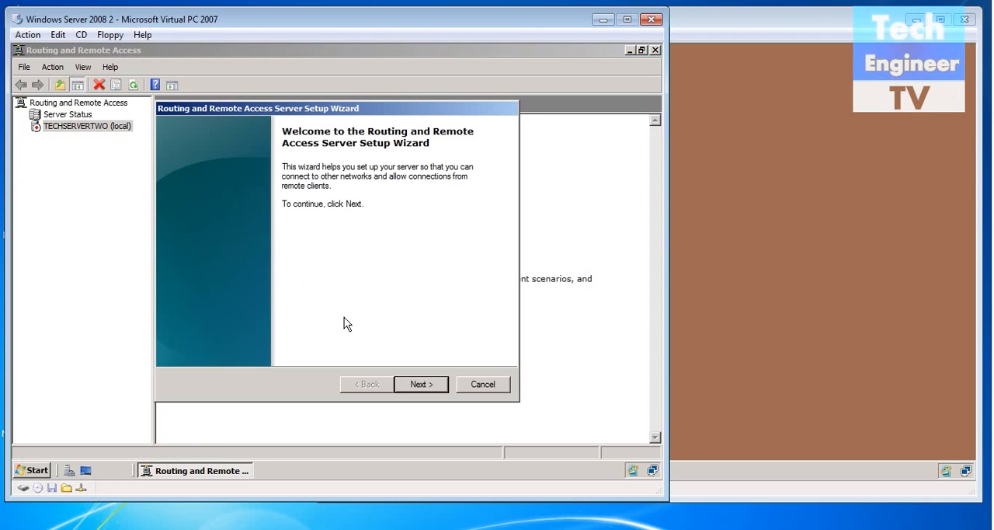
pyautogui.click(417, 386)
pyautogui.click(193, 316)
pyautogui.click(424, 385)
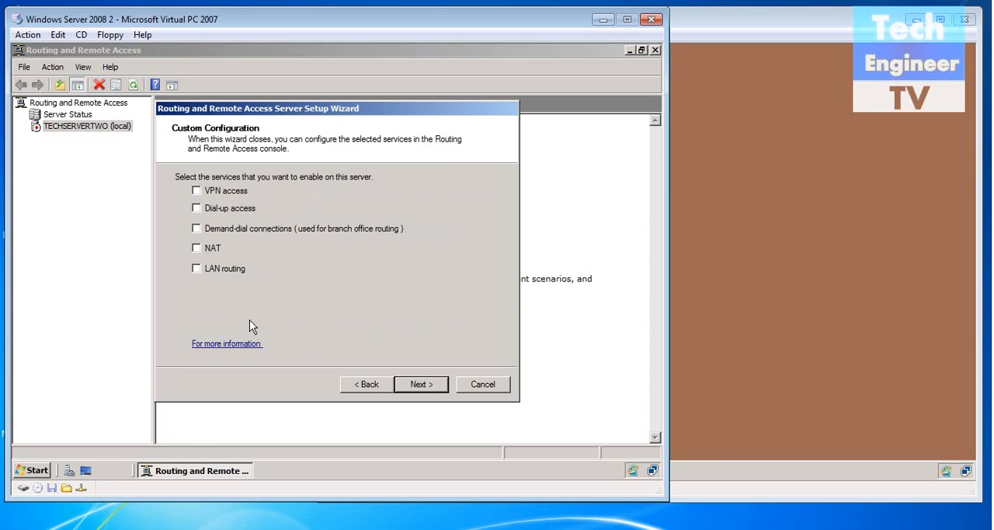
pyautogui.click(197, 268)
pyautogui.click(424, 385)
pyautogui.click(421, 384)
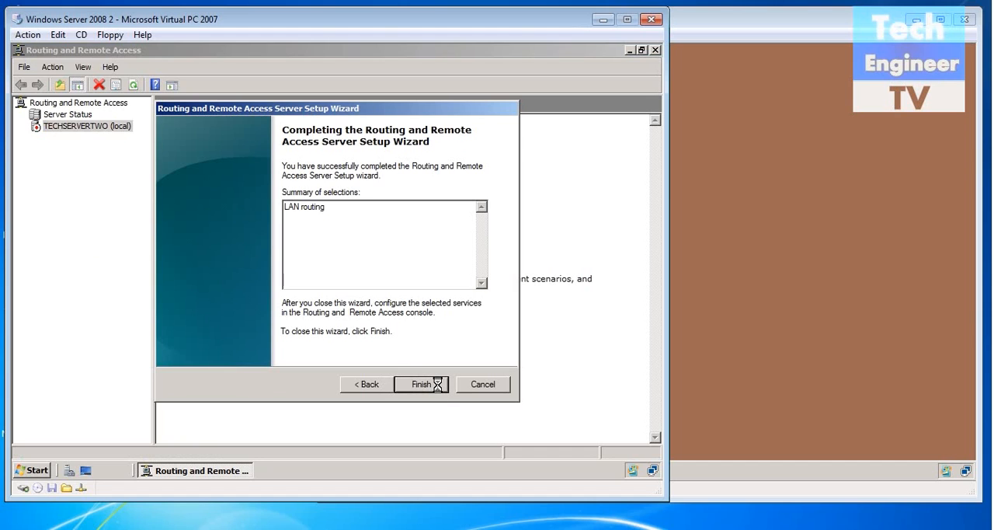
pyautogui.click(366, 290)
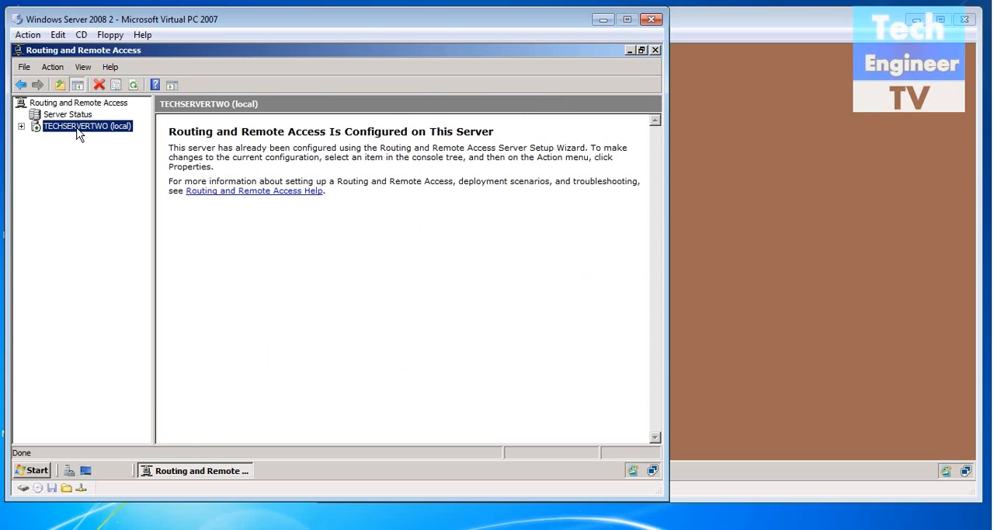
# - Add DHCP Relay Agent as a new routing protocol under TECHSERVERTWO's IPv4 General node
pyautogui.doubleClick(76, 126)
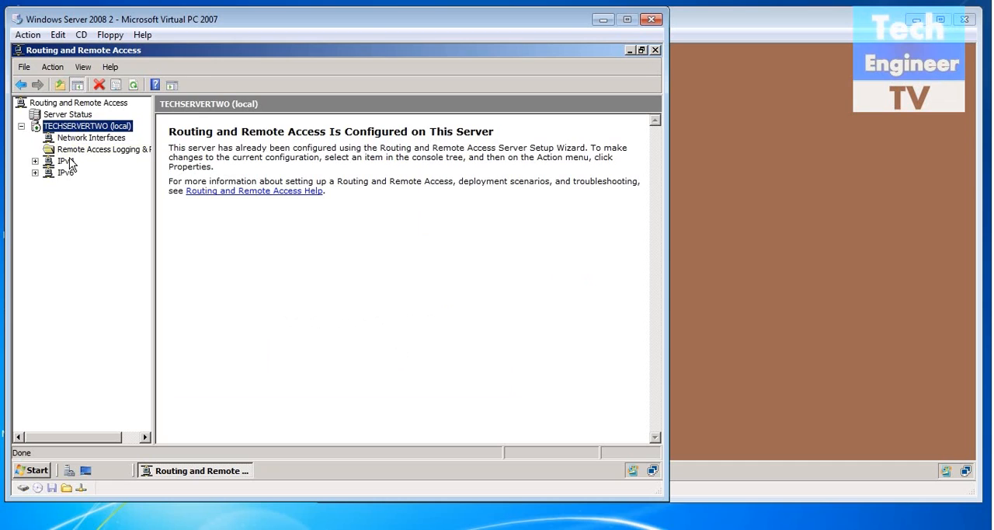
pyautogui.doubleClick(66, 161)
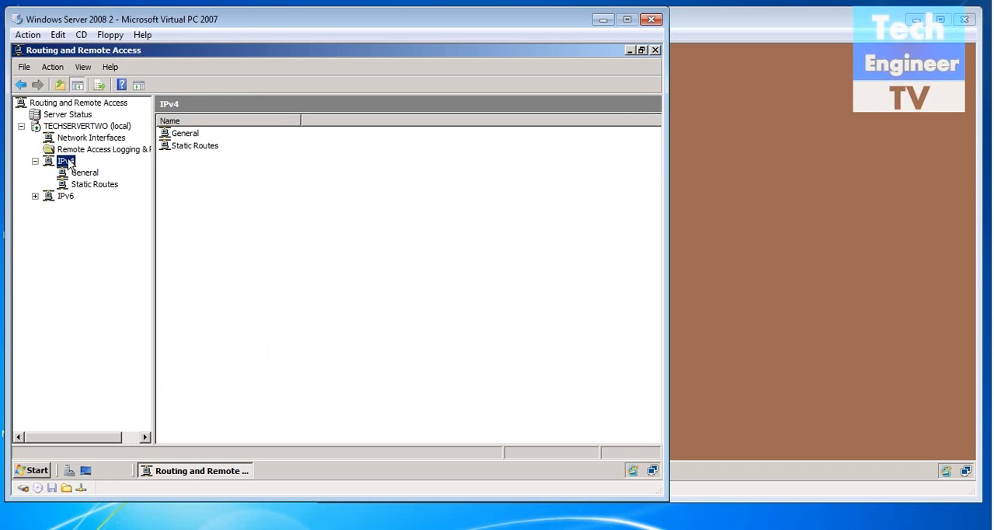
pyautogui.click(80, 173)
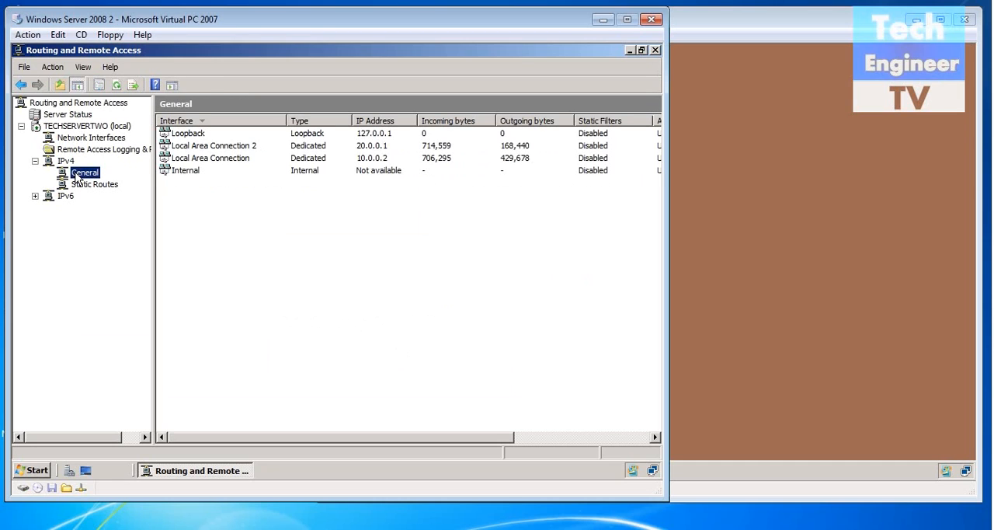
pyautogui.rightClick(76, 177)
pyautogui.click(97, 191)
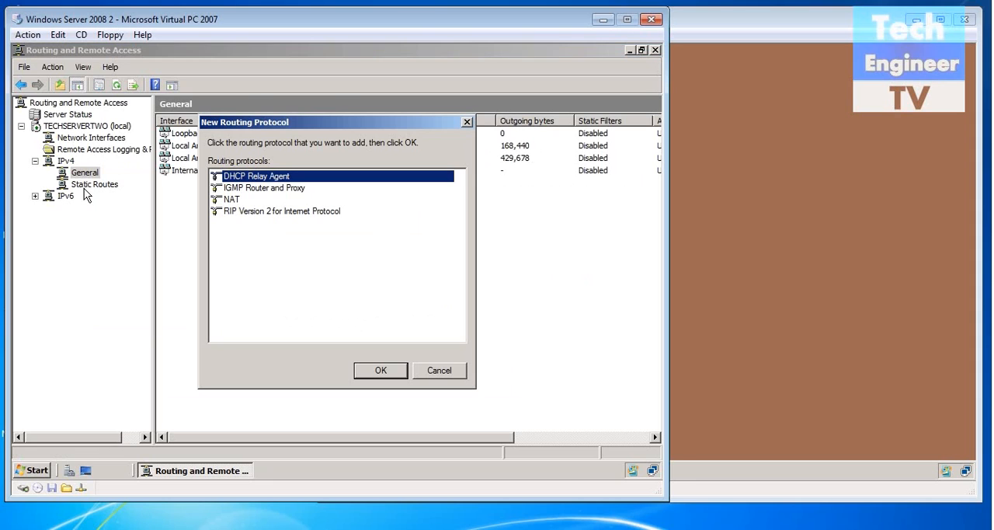
pyautogui.click(379, 370)
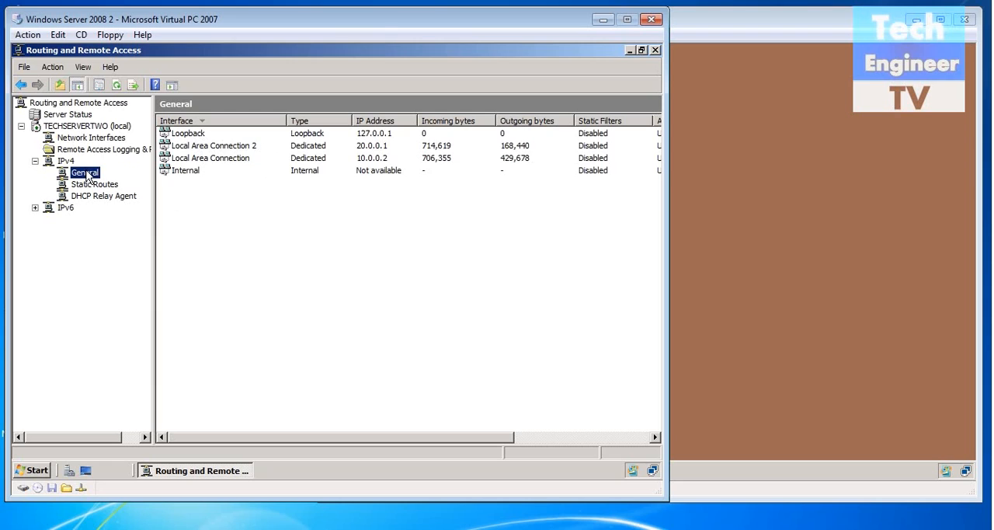
# - Add Local Area Connection as a DHCP Relay Agent interface, accepting the default relay properties
pyautogui.rightClick(88, 176)
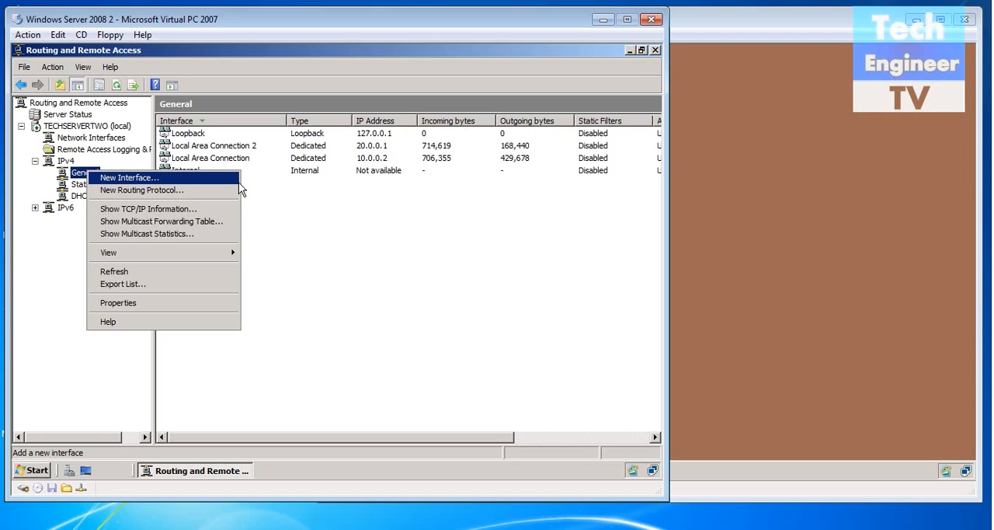
pyautogui.click(284, 198)
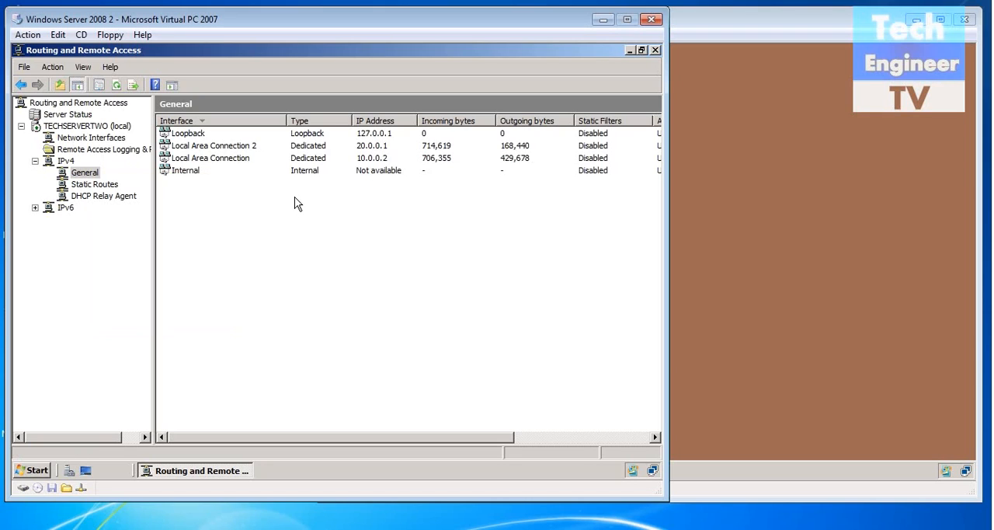
pyautogui.click(93, 197)
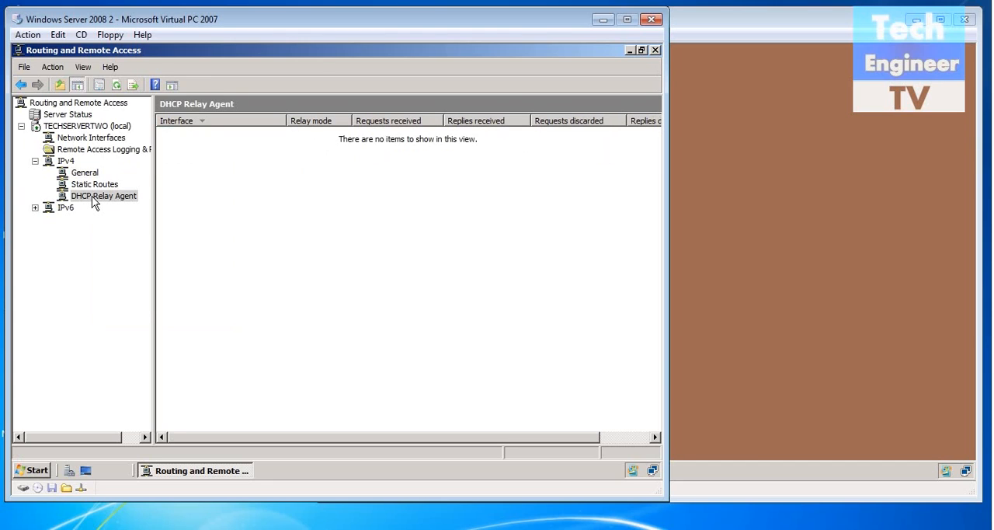
pyautogui.rightClick(92, 195)
pyautogui.click(102, 207)
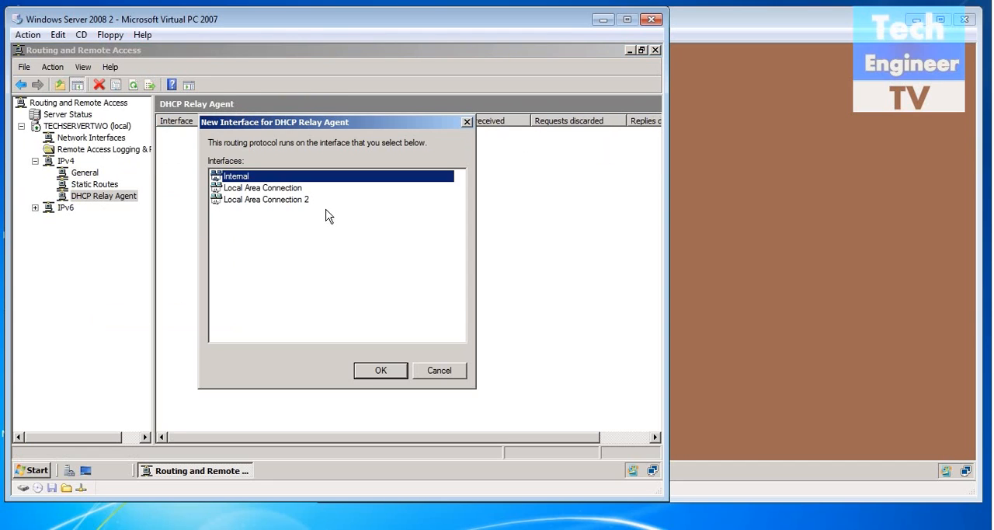
pyautogui.click(286, 187)
pyautogui.click(382, 371)
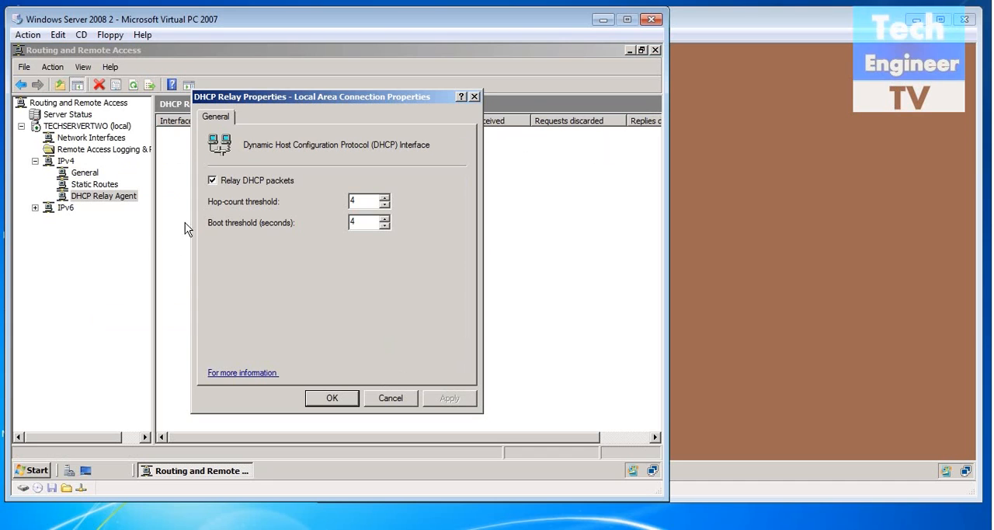
pyautogui.click(328, 400)
# - Add Local Area Connection 2 as another DHCP Relay Agent interface with the default relay properties
pyautogui.rightClick(103, 196)
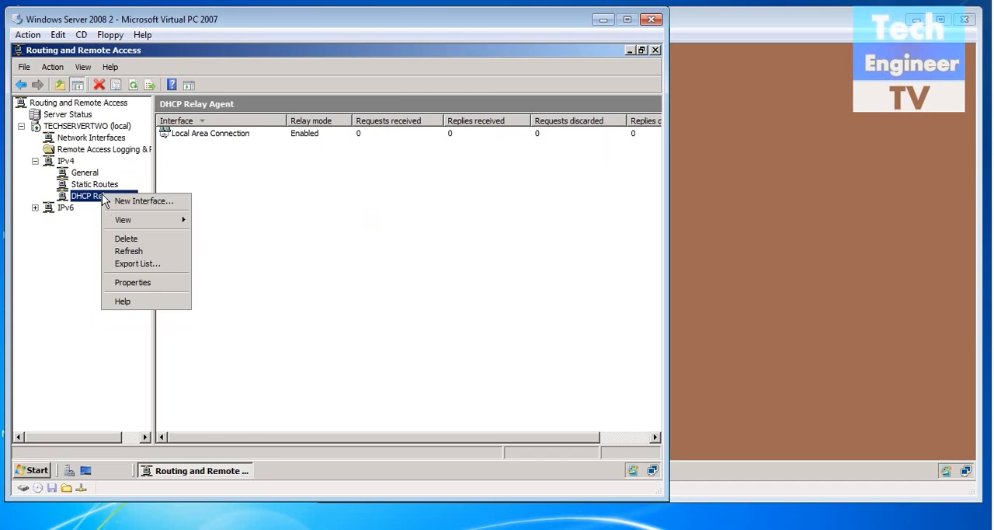
pyautogui.click(113, 203)
pyautogui.click(302, 188)
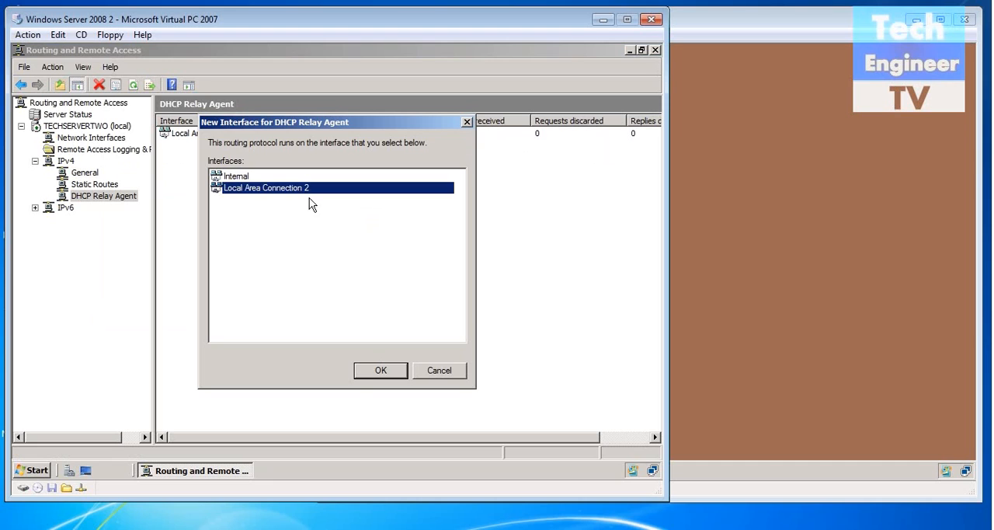
pyautogui.click(383, 371)
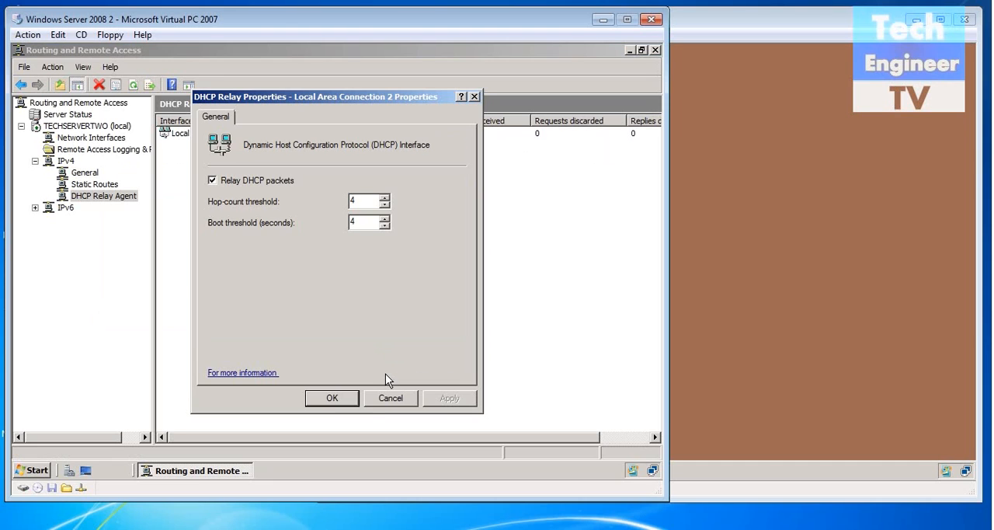
pyautogui.click(345, 396)
# - Add 10.0.0.1 as the DHCP server address in the DHCP Relay Agent's properties and apply it
pyautogui.rightClick(118, 198)
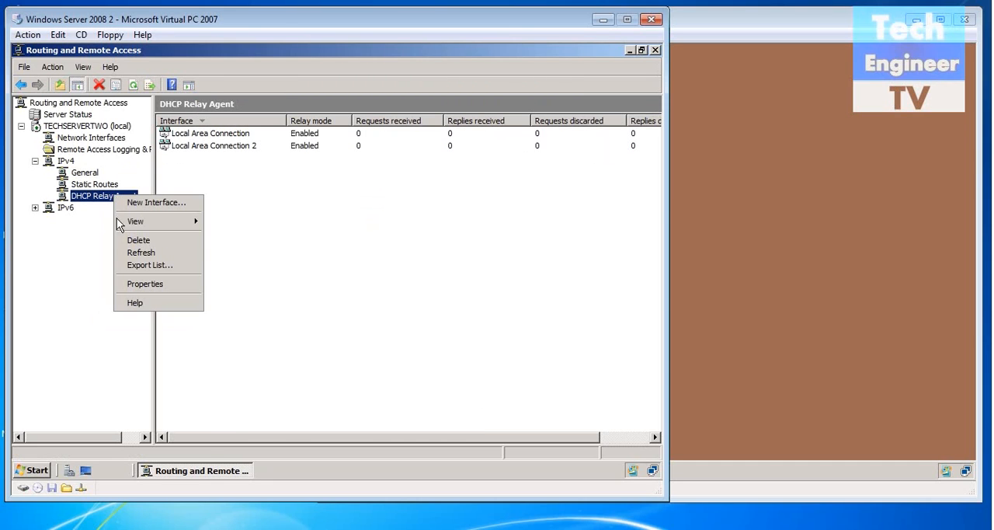
pyautogui.click(141, 284)
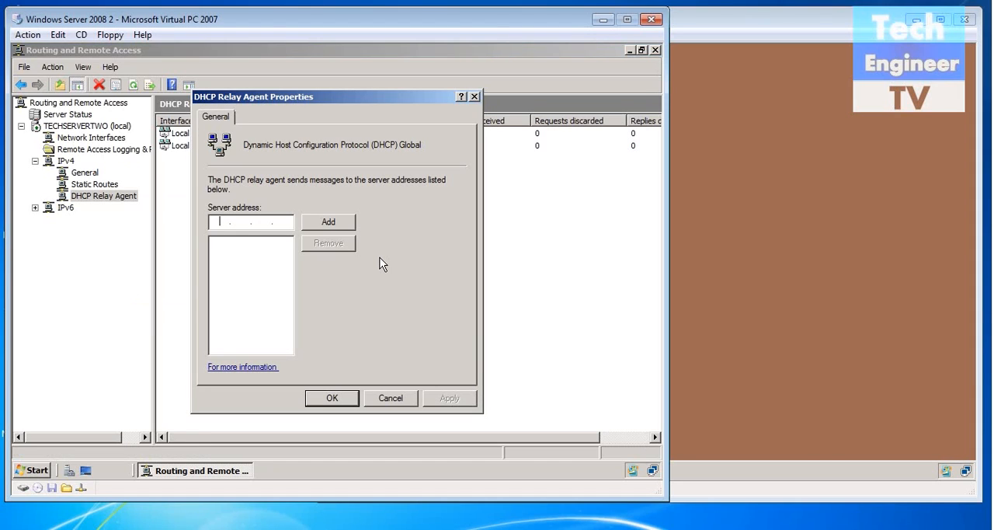
pyautogui.write('10.0.0.1')
pyautogui.click(322, 223)
pyautogui.click(465, 401)
pyautogui.click(334, 399)
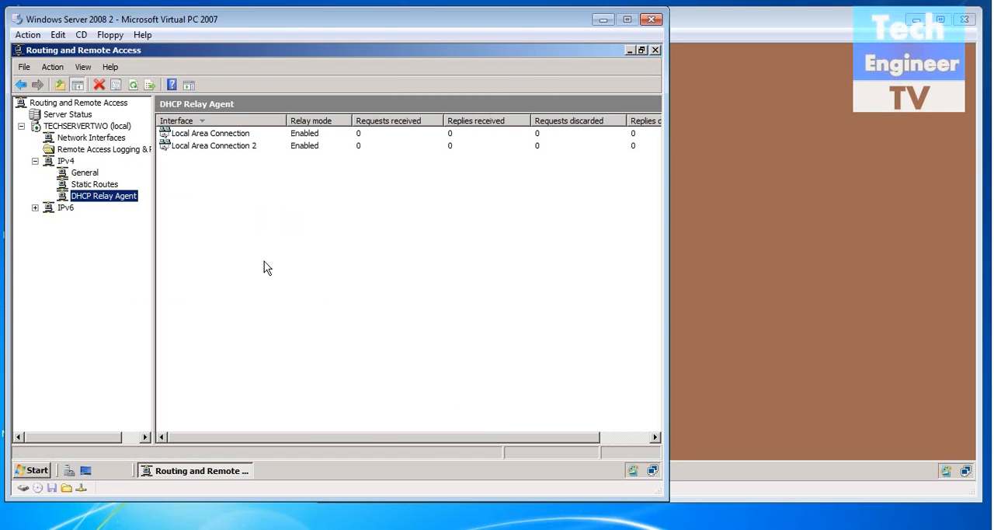
# - Start a new IPv4 static route on the Local Area Connection interface
pyautogui.click(93, 187)
pyautogui.rightClick(91, 183)
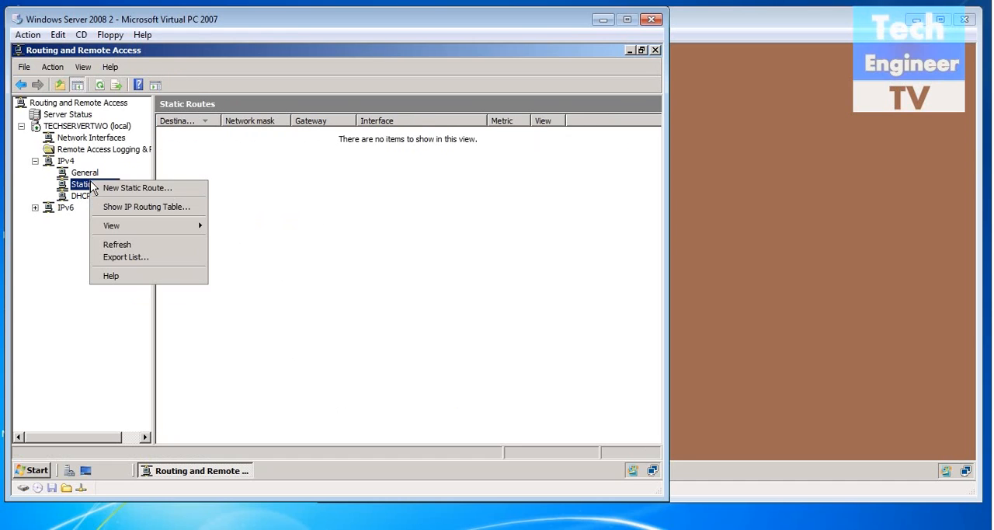
pyautogui.click(99, 188)
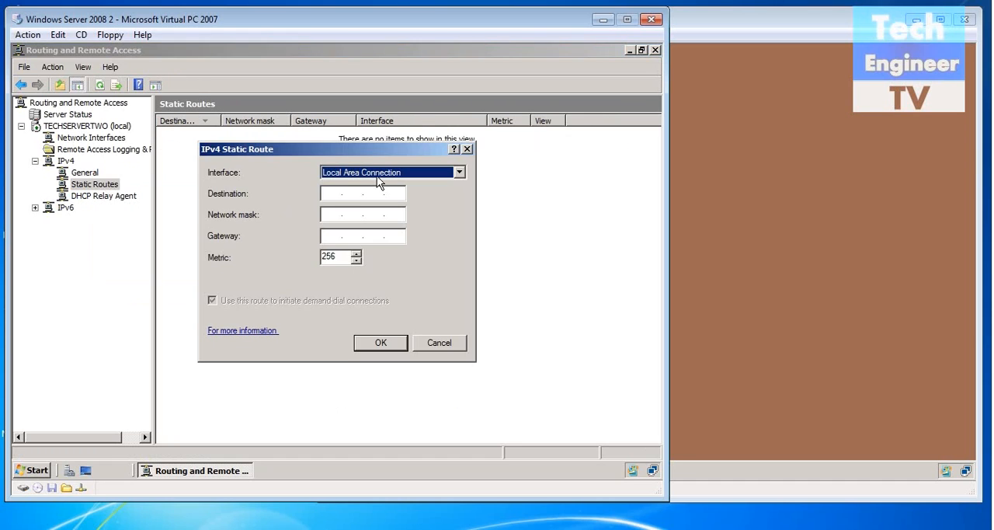
pyautogui.click(326, 192)
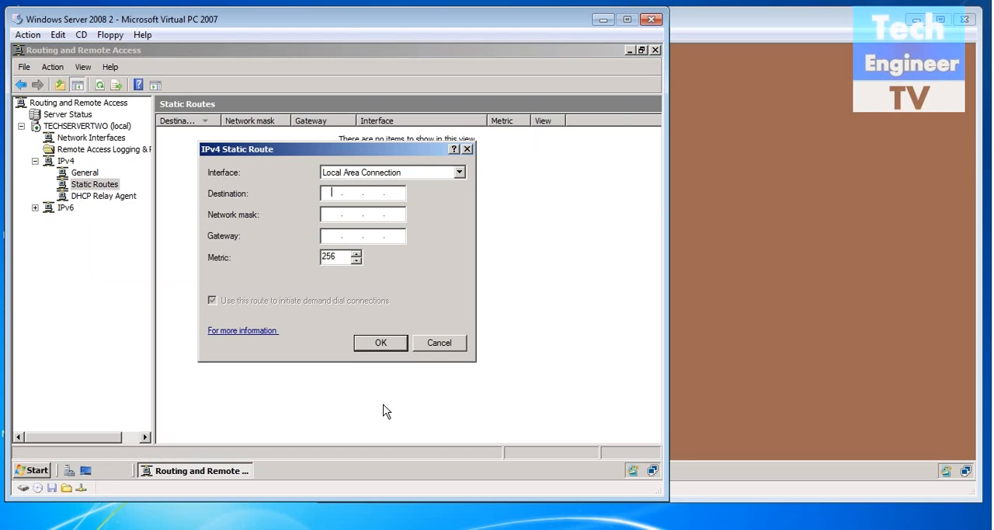
# - Open the machine's network connections from Network and Sharing Center and check Local Area Connection's TCP/IPv4 settings
pyautogui.click(45, 471)
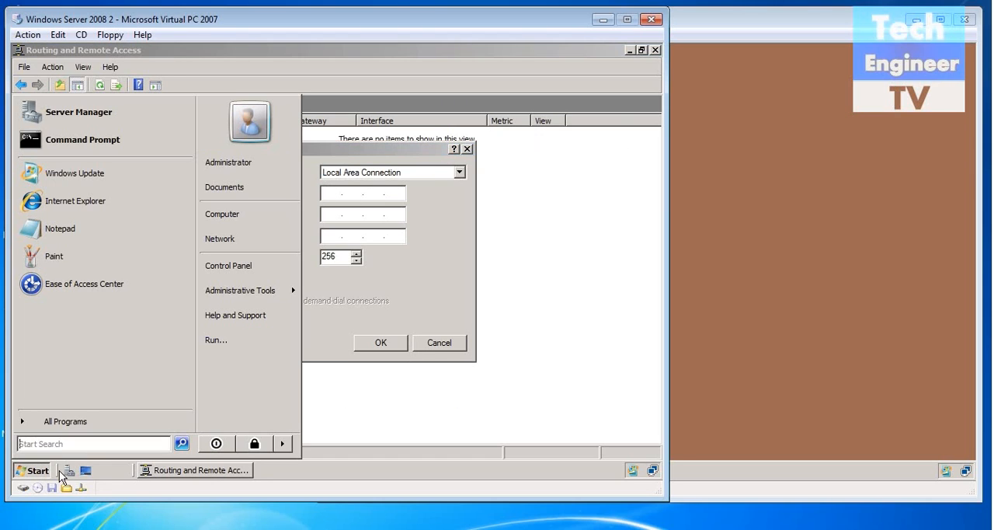
pyautogui.click(593, 477)
pyautogui.rightClick(643, 478)
pyautogui.click(580, 462)
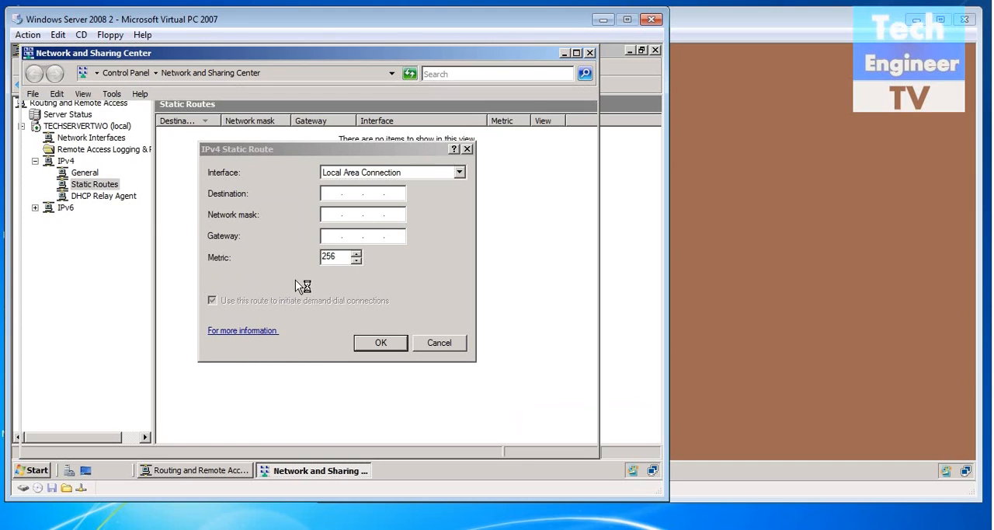
pyautogui.click(56, 184)
pyautogui.click(131, 175)
pyautogui.rightClick(130, 177)
pyautogui.click(140, 281)
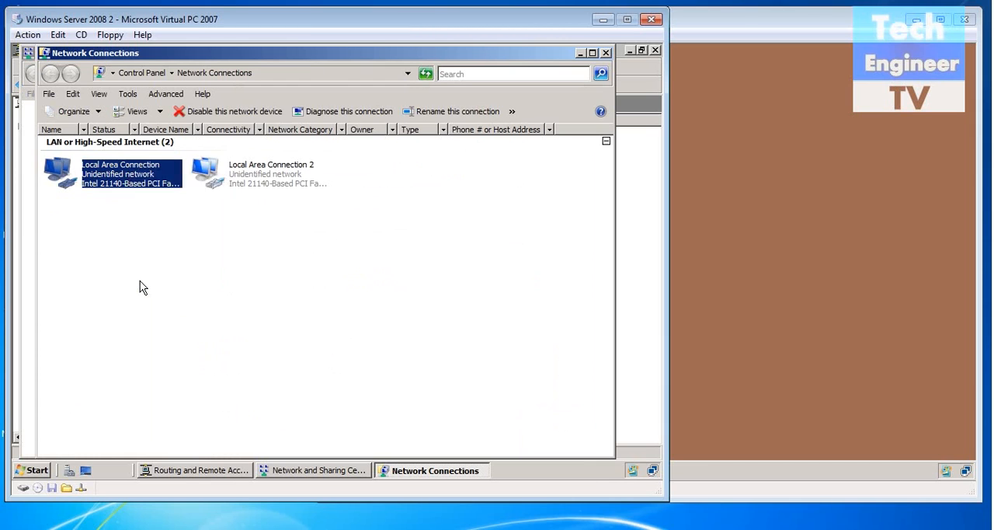
pyautogui.doubleClick(134, 270)
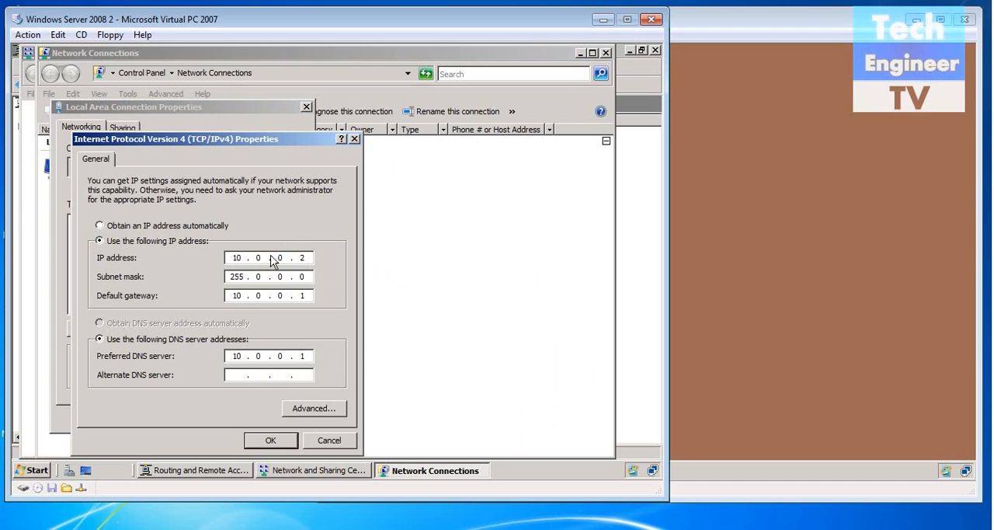
pyautogui.click(270, 440)
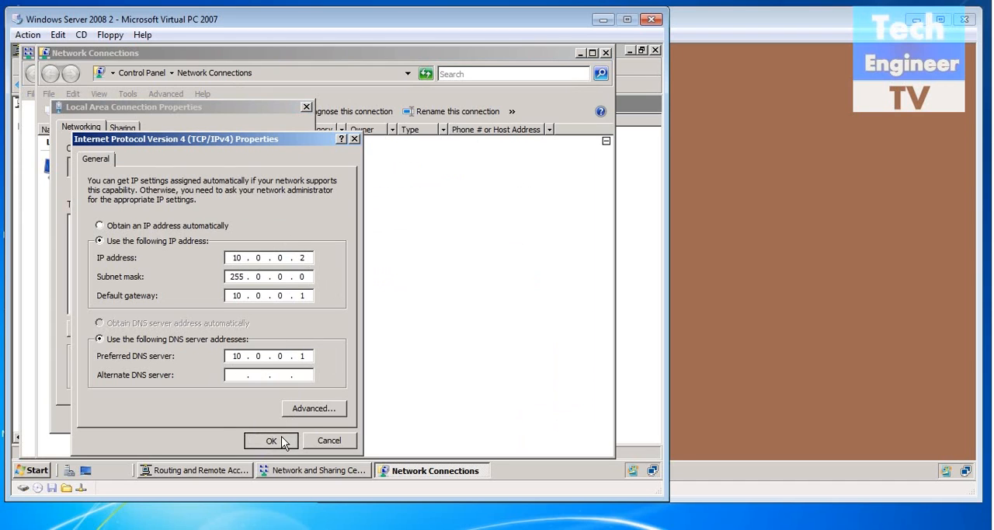
pyautogui.click(225, 419)
# - Check Local Area Connection 2's TCP/IPv4 settings, and close both network windows to return to the static route
pyautogui.click(256, 167)
pyautogui.rightClick(255, 168)
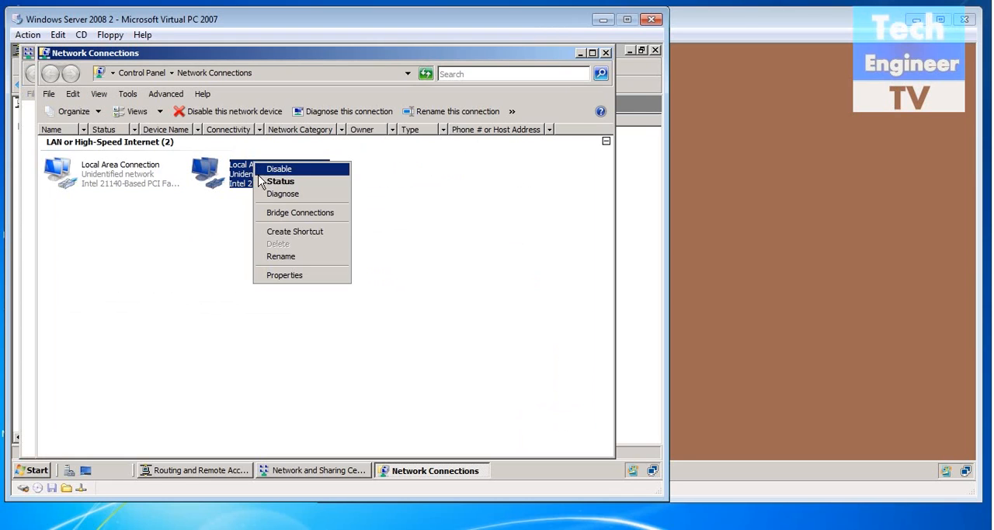
pyautogui.click(260, 275)
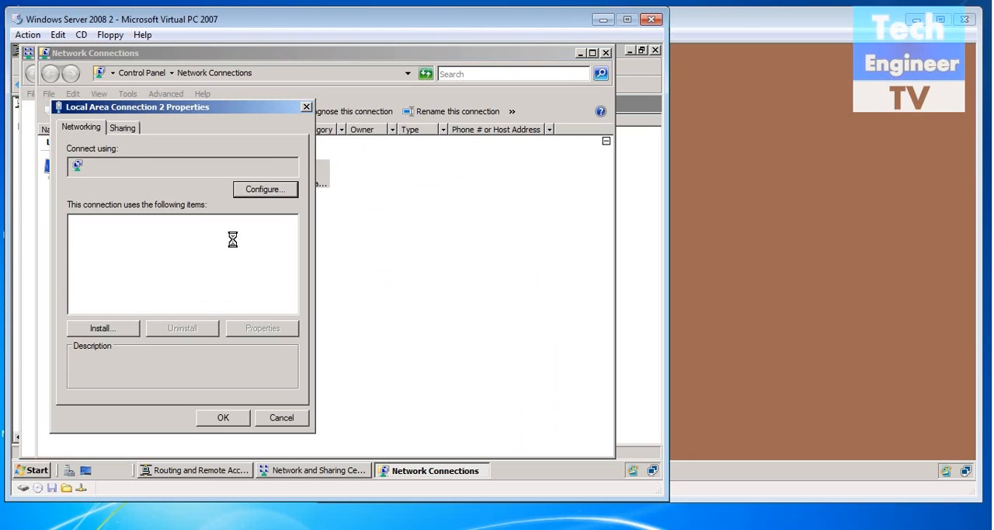
pyautogui.doubleClick(187, 276)
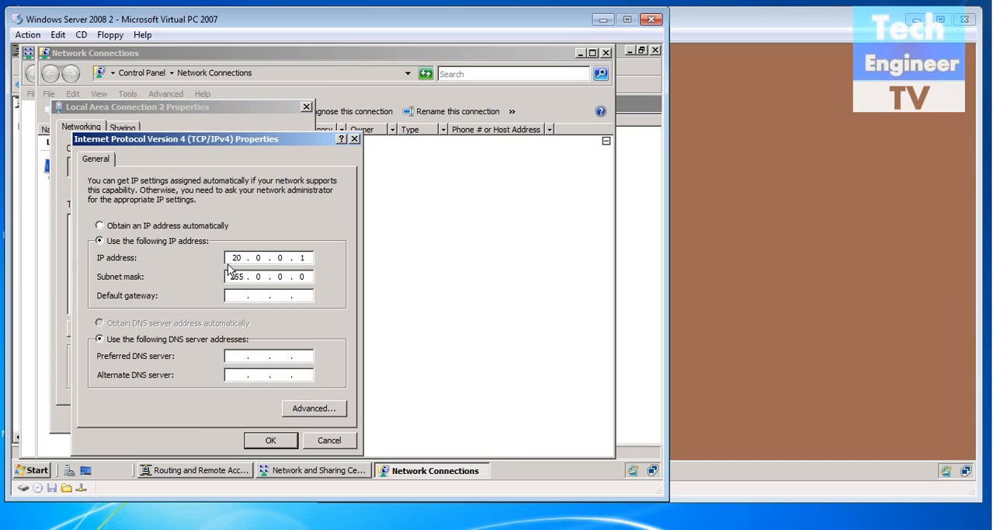
pyautogui.click(264, 440)
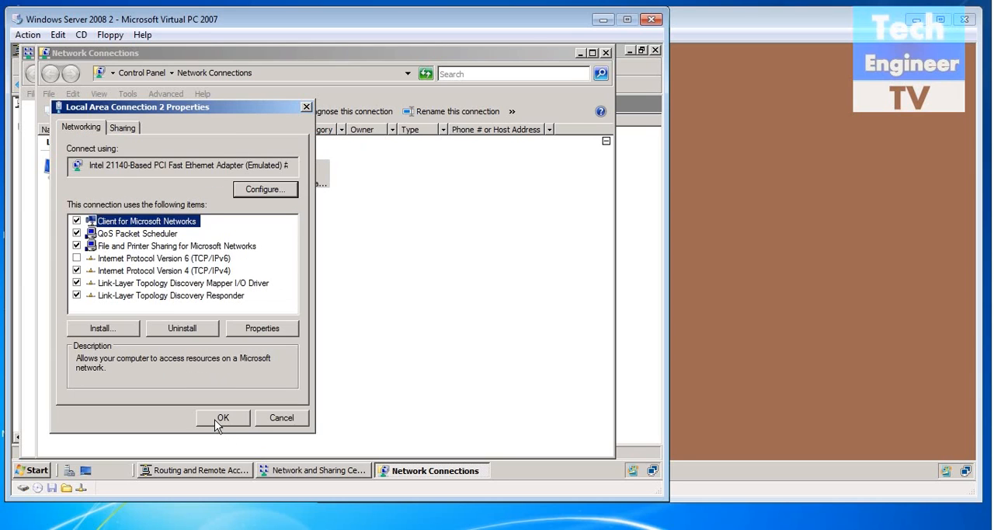
pyautogui.click(220, 417)
pyautogui.click(605, 55)
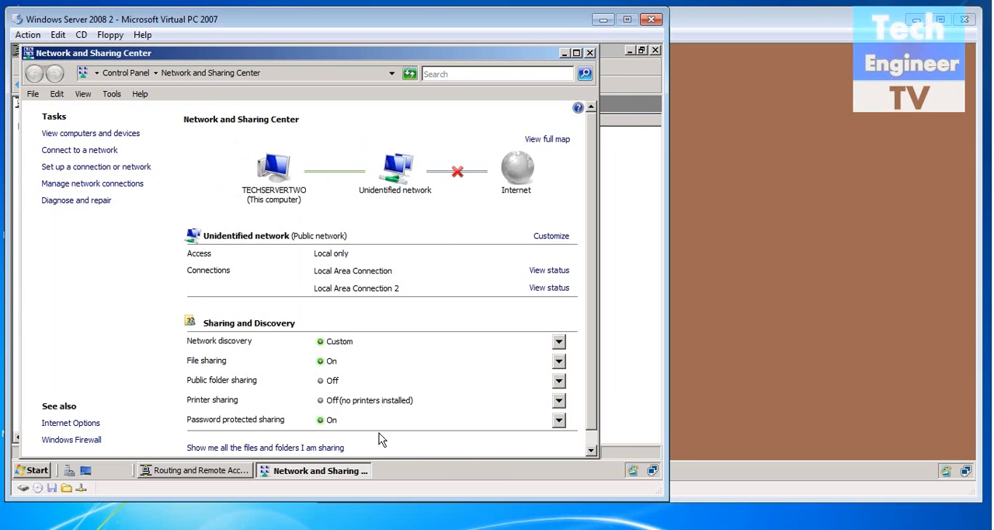
pyautogui.click(589, 52)
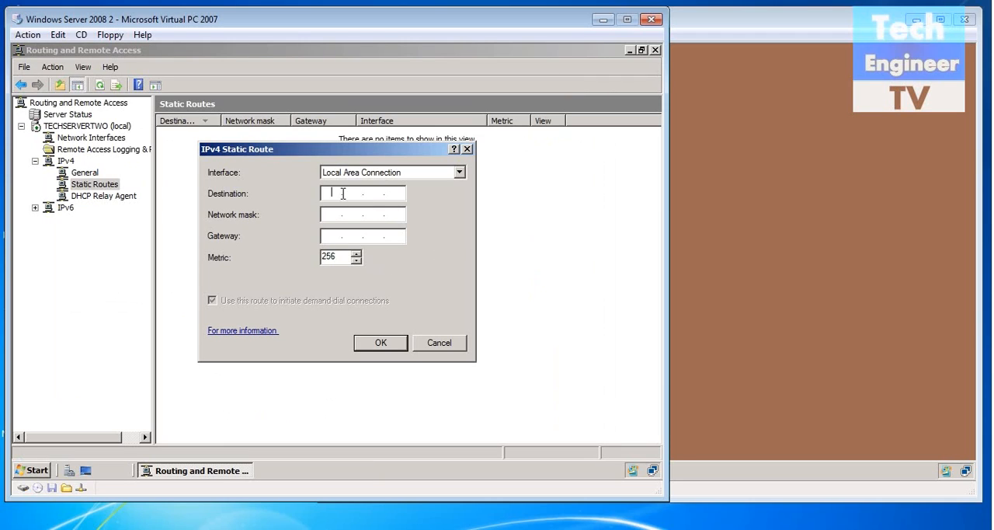
# - Complete the static route with destination 20.0.0.0, network mask 255.0.0.0 and gateway 10.0.0.1, and save it
pyautogui.write('20.0.0.0')
pyautogui.click(339, 213)
pyautogui.write('255.0.0')
pyautogui.write('.0')
pyautogui.write('10')
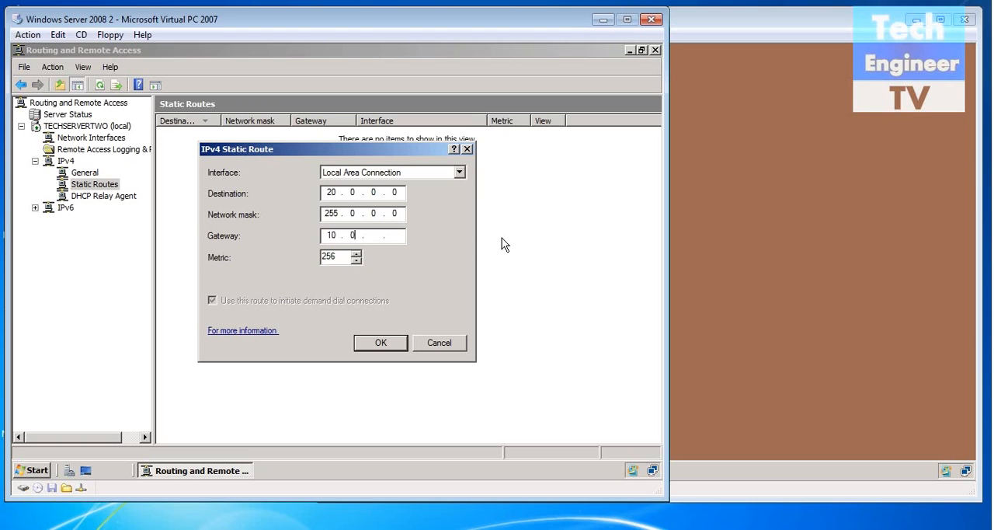
pyautogui.click(380, 342)
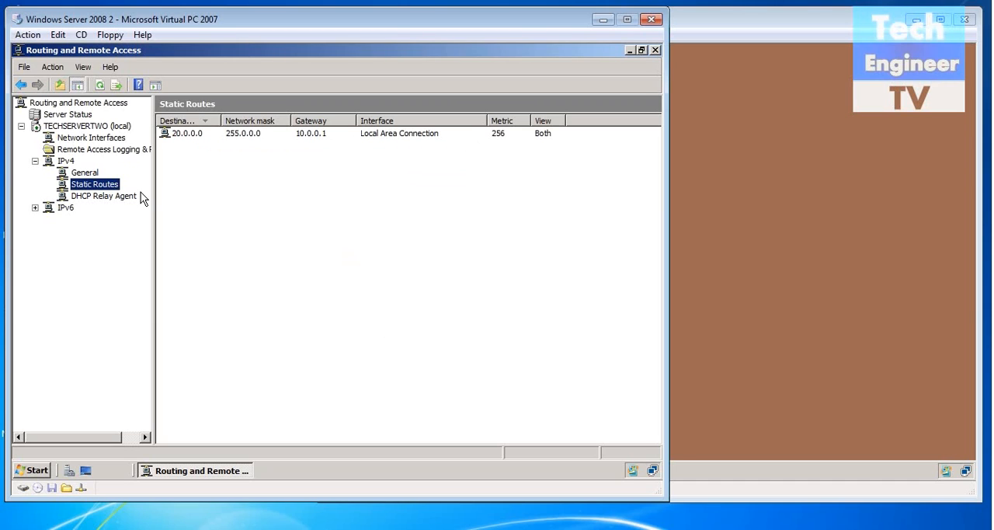
# - Add a static route on Local Area Connection 2 with destination 10.0.0.0, network mask 255.0.0.0 and gateway 20.0.0.1
pyautogui.rightClick(113, 187)
pyautogui.click(114, 190)
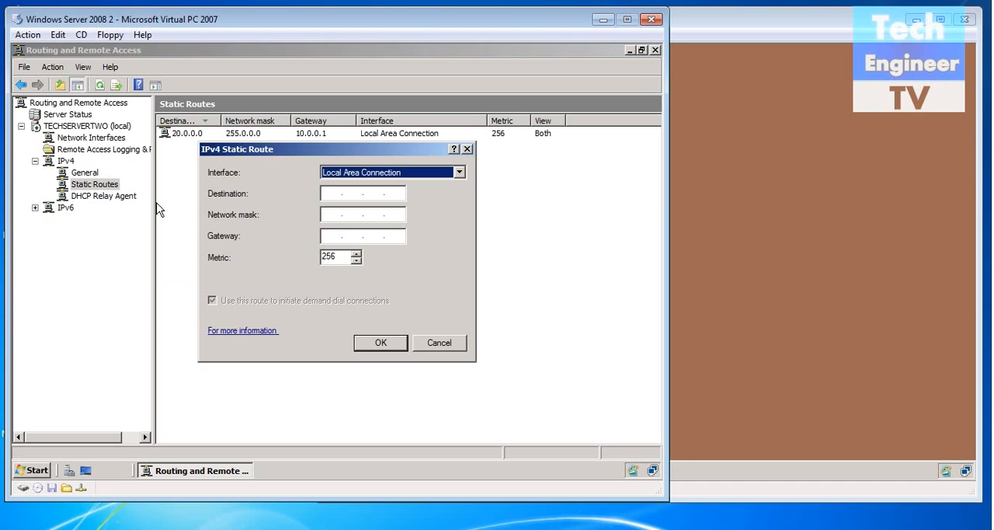
pyautogui.click(389, 175)
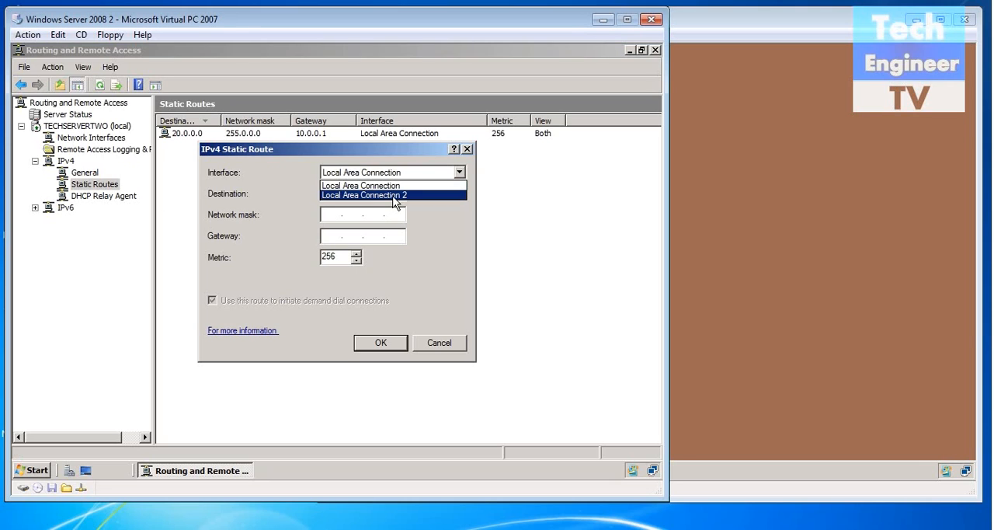
pyautogui.click(395, 195)
pyautogui.click(335, 193)
pyautogui.write('10.0.0.0')
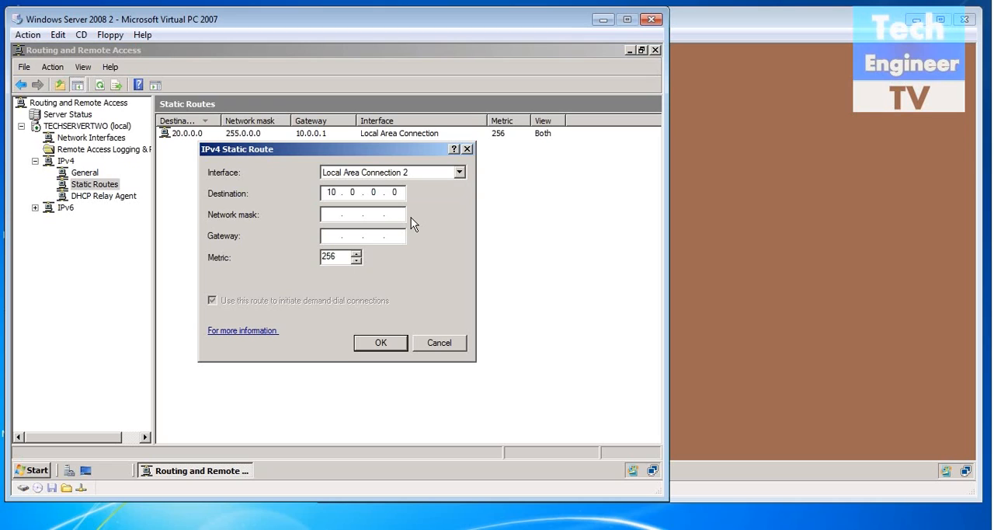
pyautogui.click(333, 213)
pyautogui.write('255 . 0 . 0')
pyautogui.press('Tab')
pyautogui.write('20 . 0 .')
pyautogui.click(378, 344)
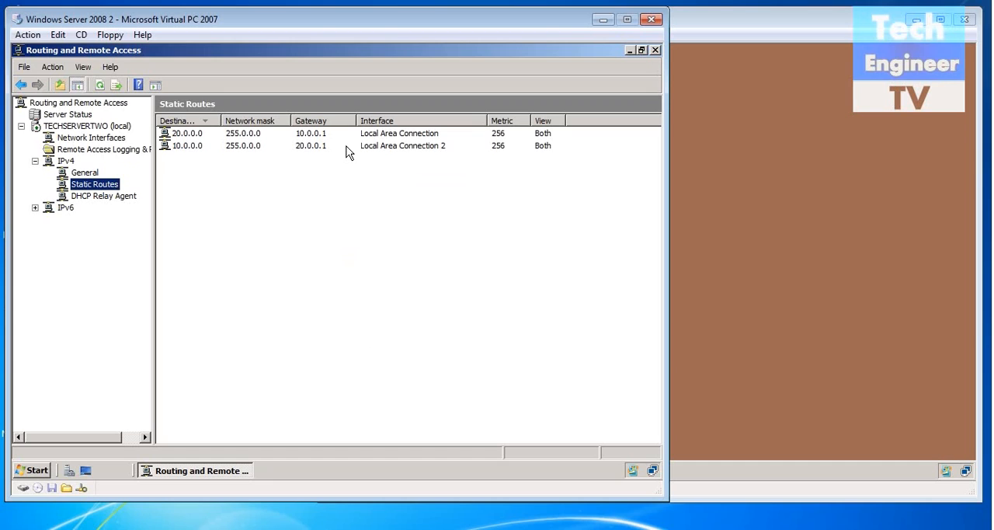
# - Collapse the IPv4 node and launch Network Policy Server from Remote Access Logging & Policies
pyautogui.click(35, 162)
pyautogui.click(66, 151)
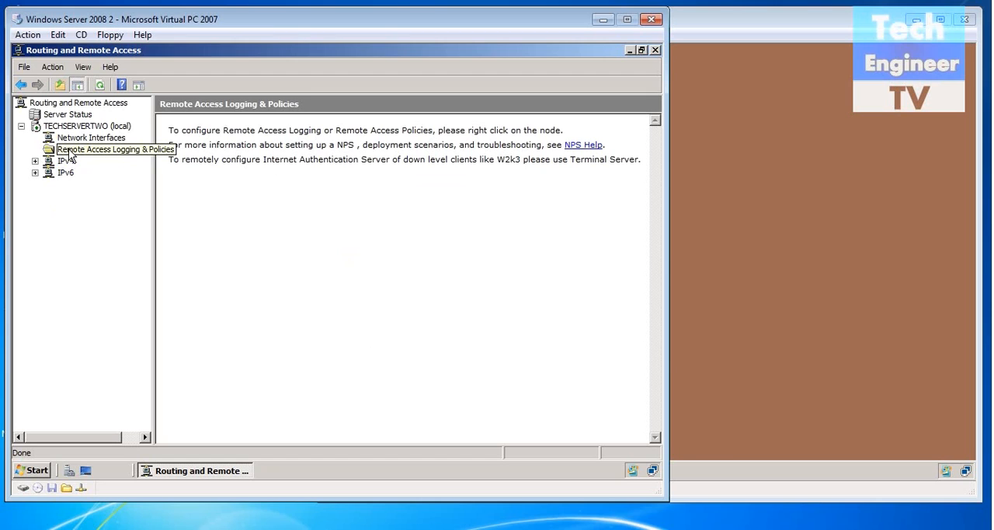
pyautogui.rightClick(69, 150)
pyautogui.click(85, 157)
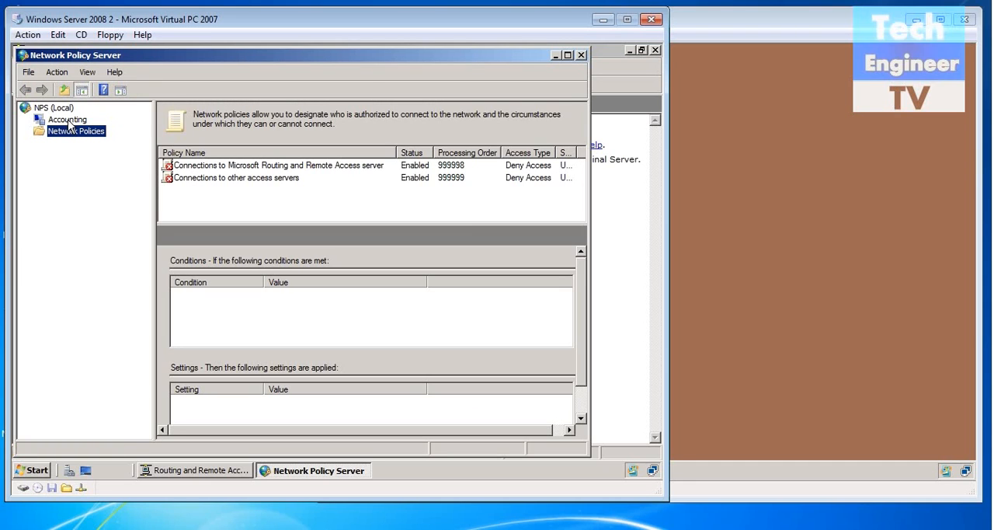
# - Set the network policy "Connections to Microsoft Routing and Remote Access server" to grant access and apply it
pyautogui.click(68, 121)
pyautogui.click(75, 131)
pyautogui.click(198, 166)
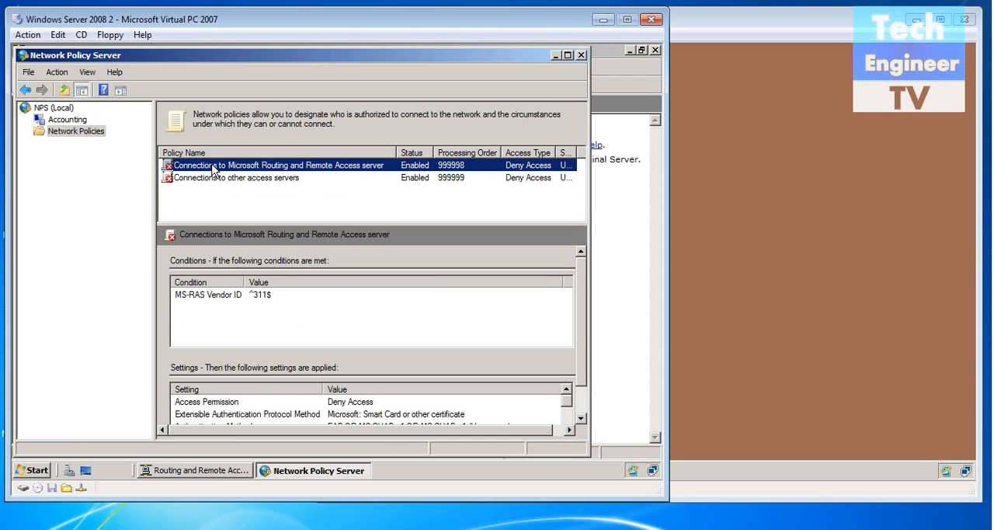
pyautogui.doubleClick(213, 169)
pyautogui.click(104, 238)
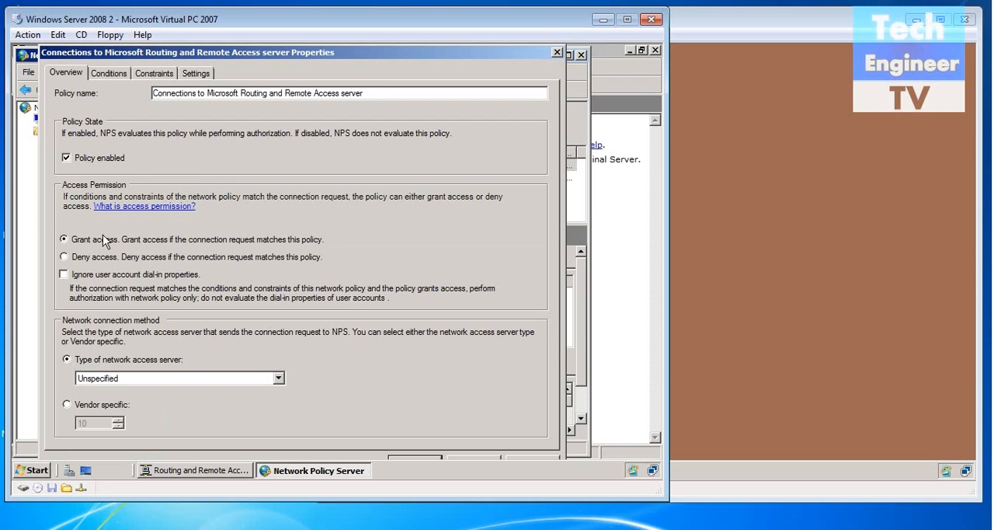
pyautogui.click(546, 458)
pyautogui.click(425, 457)
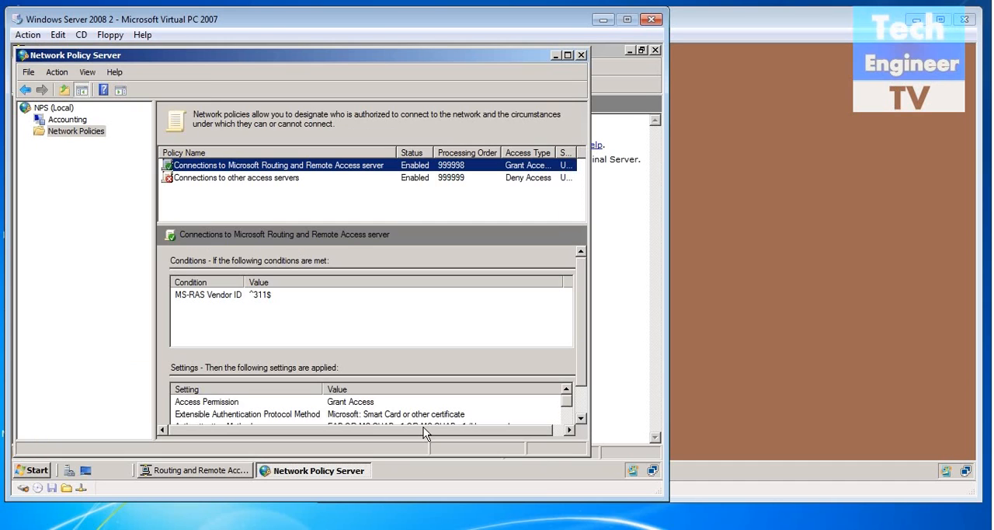
# - Set the "Connections to other access servers" policy to grant access, and close Network Policy Server and Routing and Remote Access
pyautogui.doubleClick(251, 177)
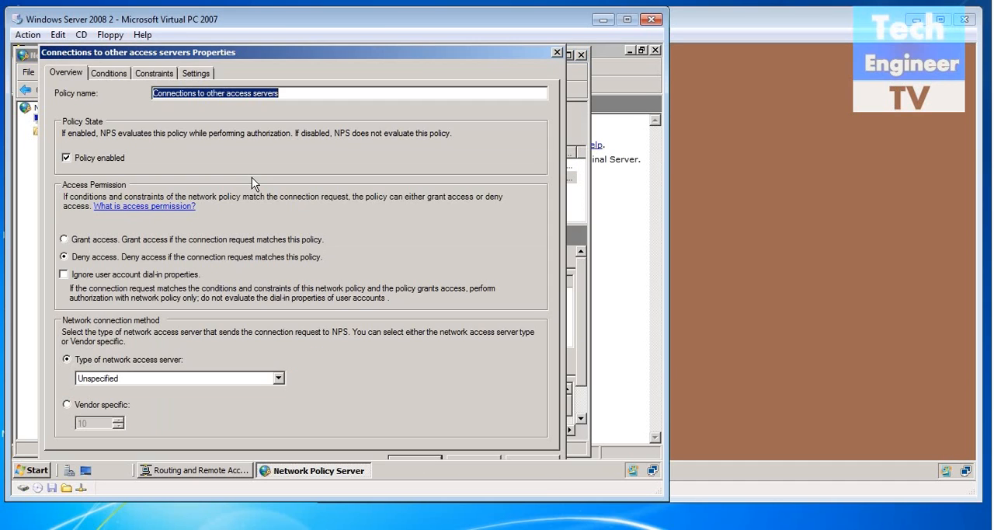
pyautogui.click(155, 240)
pyautogui.click(544, 458)
pyautogui.click(428, 459)
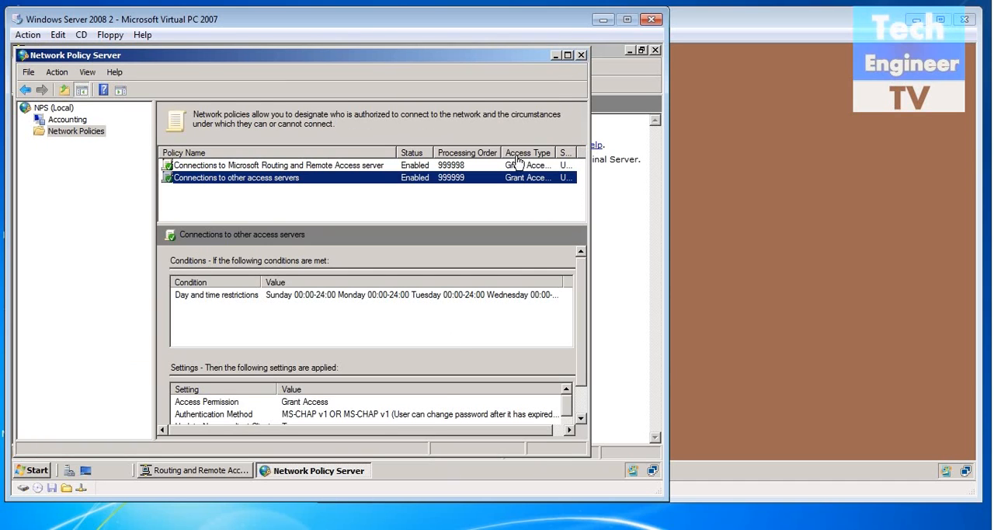
pyautogui.click(581, 55)
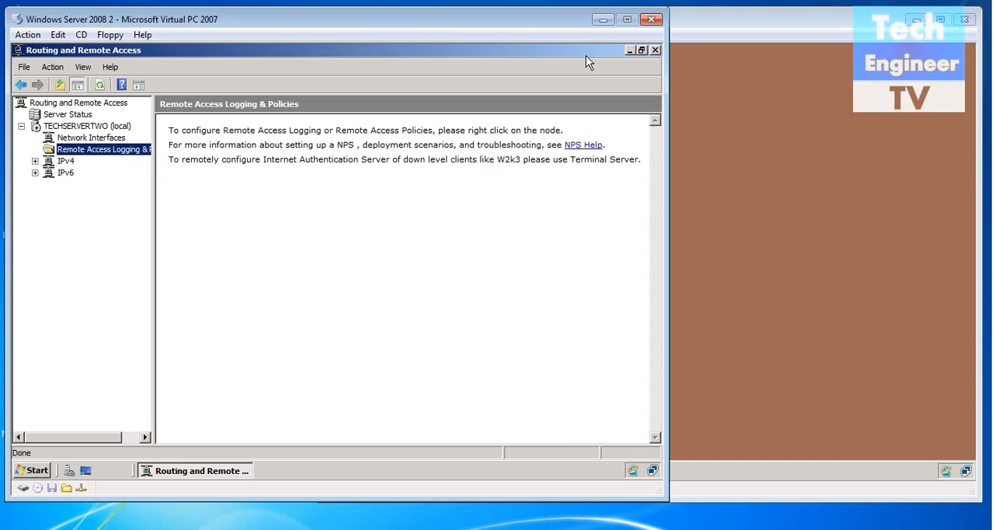
pyautogui.click(655, 50)
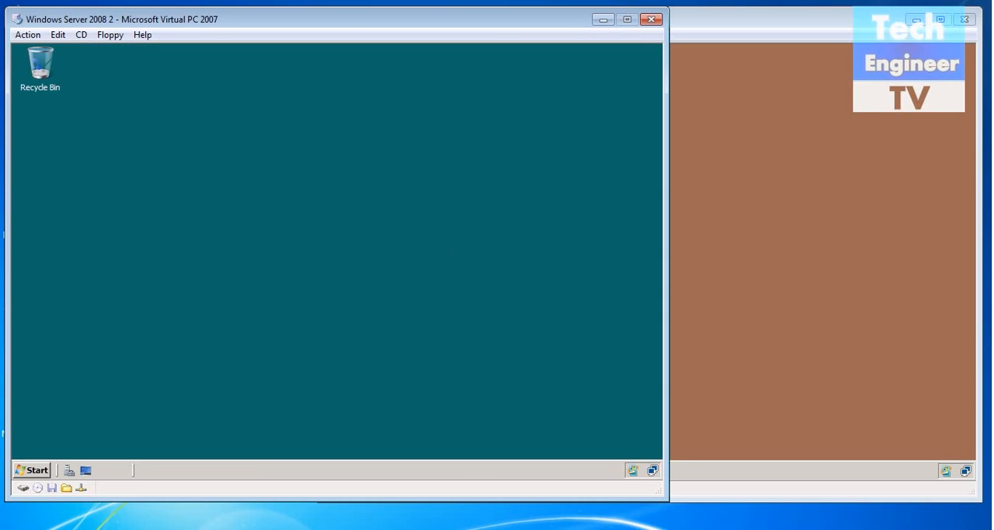
# - Switch to the WIN XP virtual machine and open its Network Connections
pyautogui.click(481, 528)
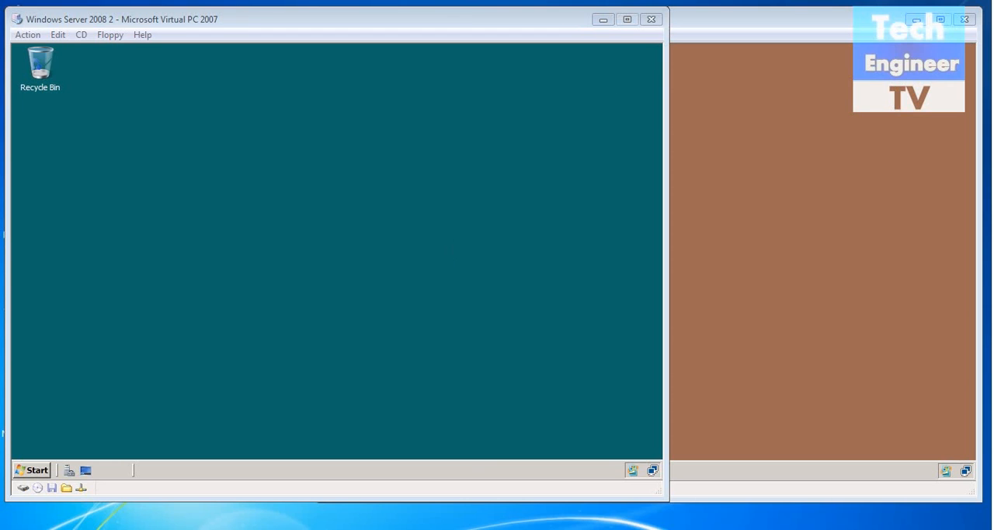
pyautogui.click(280, 519)
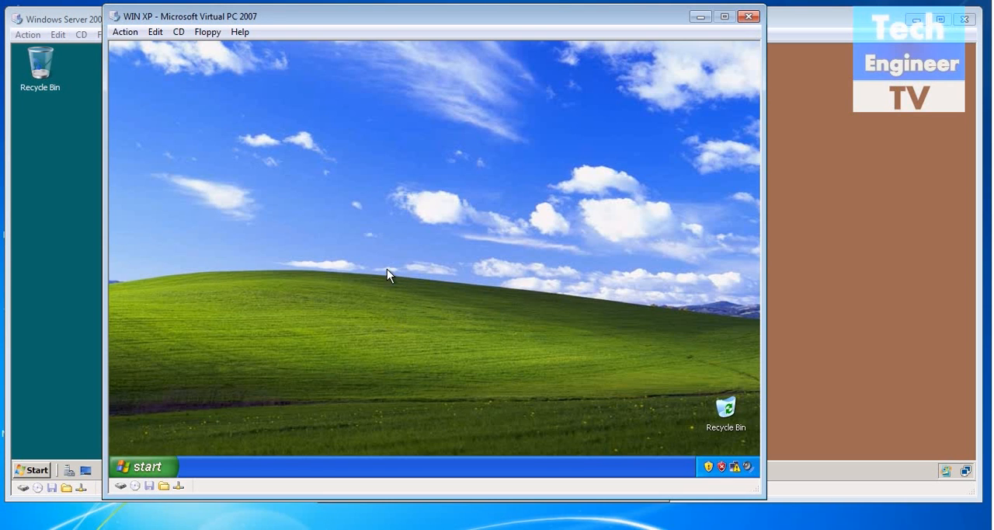
pyautogui.rightClick(356, 146)
pyautogui.rightClick(389, 149)
pyautogui.click(410, 170)
pyautogui.rightClick(735, 468)
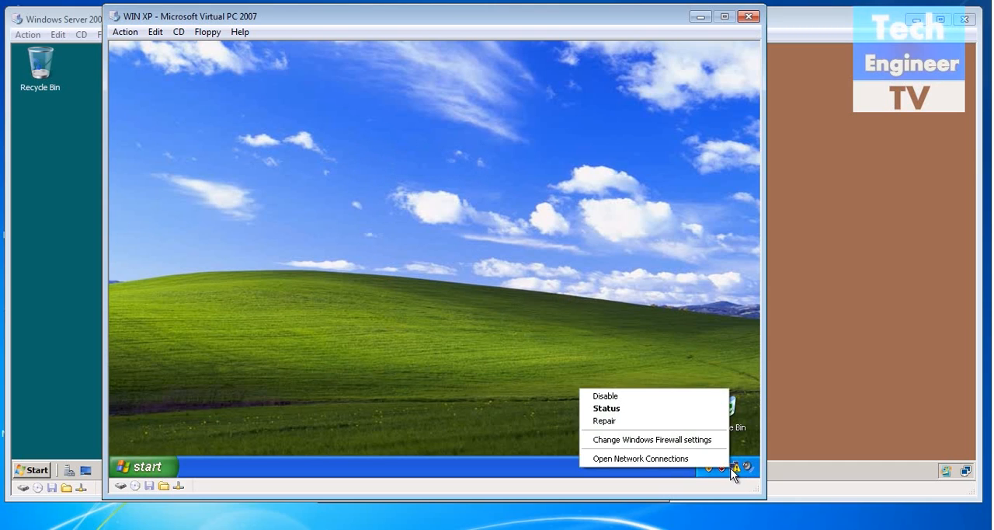
pyautogui.click(721, 458)
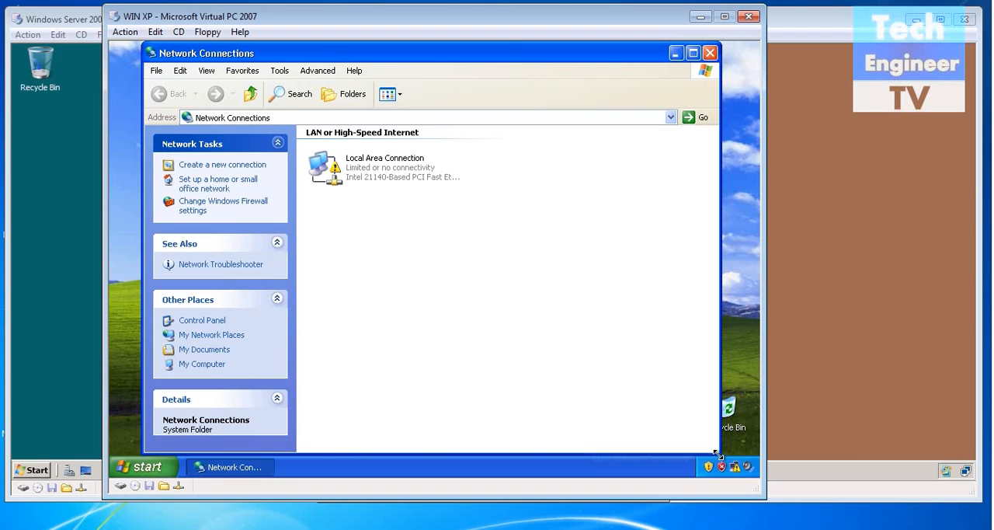
# - Check the TCP/IP settings of the XP client's Local Area Connection, and close its properties
pyautogui.rightClick(351, 175)
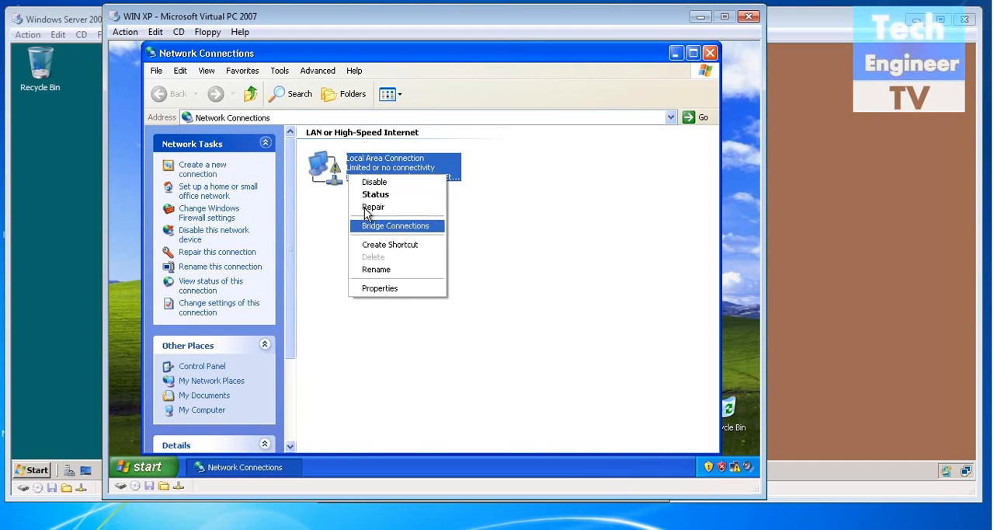
pyautogui.click(377, 288)
pyautogui.doubleClick(281, 255)
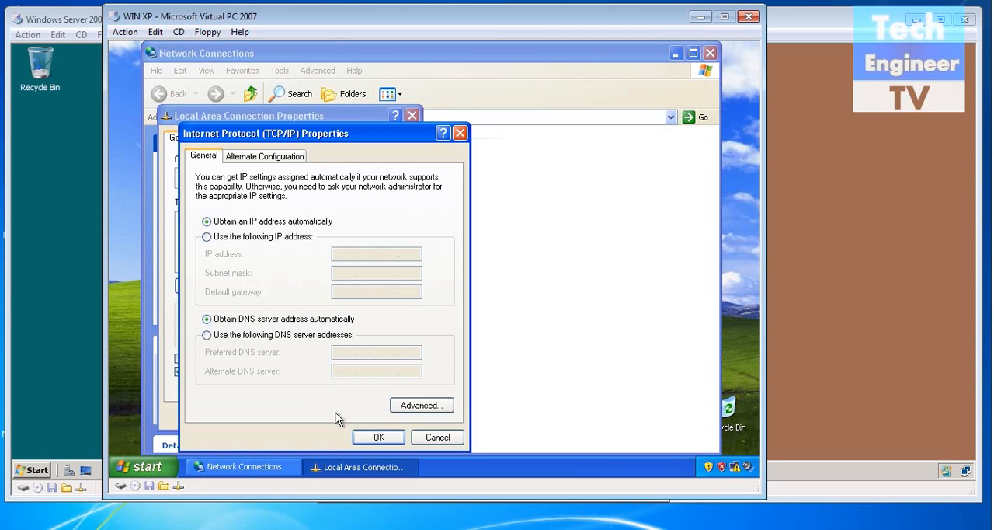
pyautogui.click(378, 437)
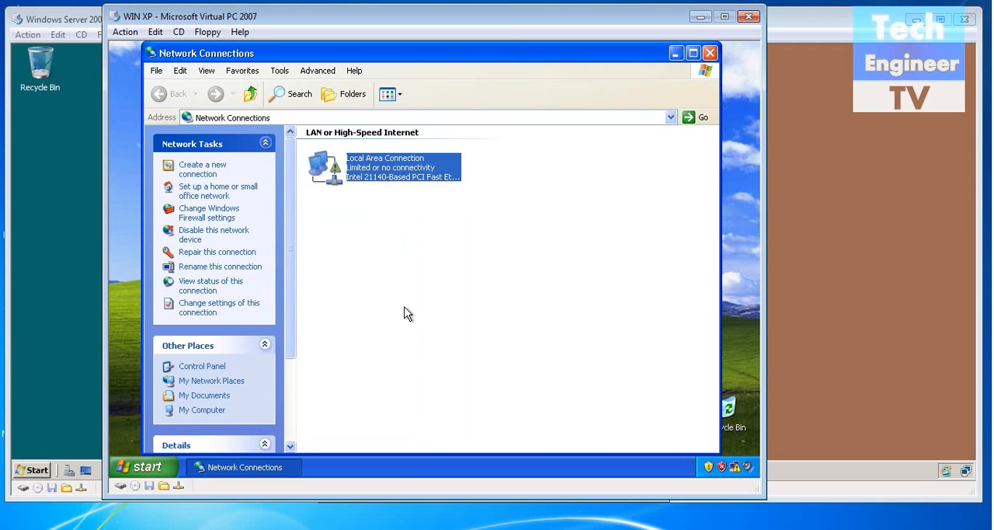
# - Run ipconfig in a Command Prompt on the XP client to check its IP configuration, and close the prompt
pyautogui.press('super+r')
pyautogui.press('BackSpace')
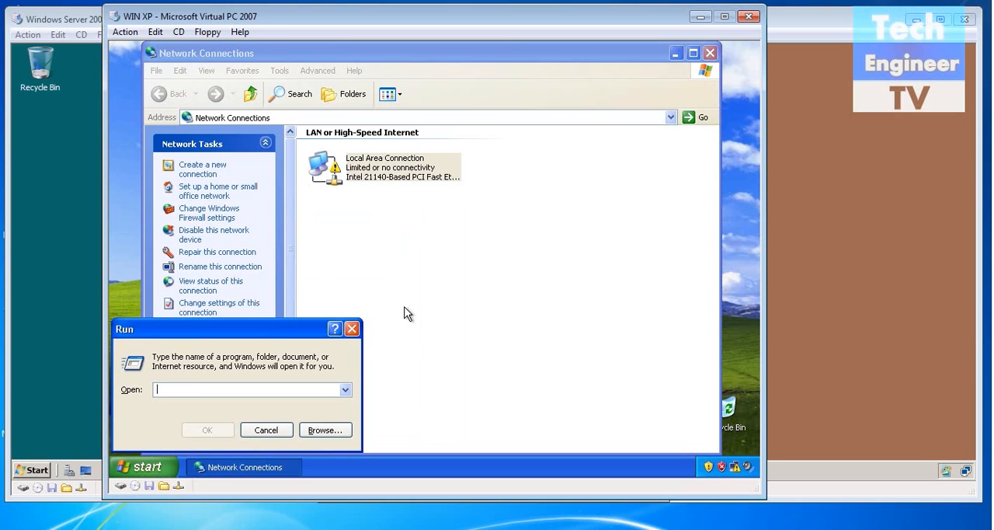
pyautogui.write('cmd')
pyautogui.press('Return')
pyautogui.write('ipconfig')
pyautogui.press('Return')
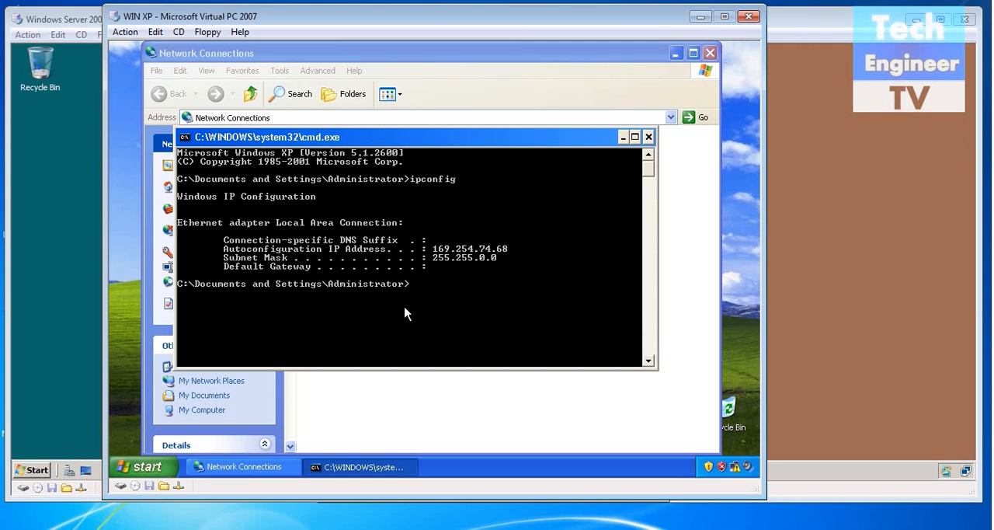
pyautogui.click(648, 137)
# - Disable and re-enable the XP client's Local Area Connection to request a new network address
pyautogui.rightClick(384, 182)
pyautogui.click(389, 189)
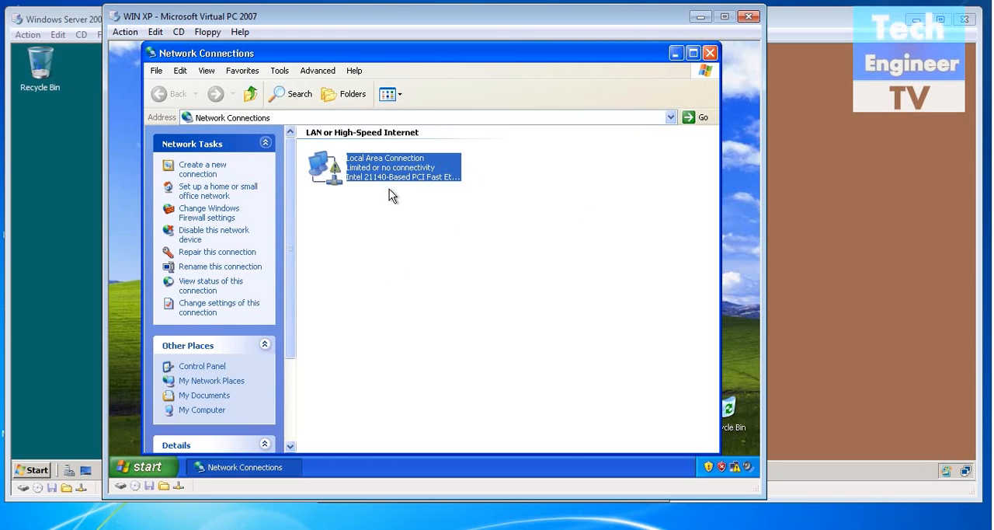
pyautogui.rightClick(378, 154)
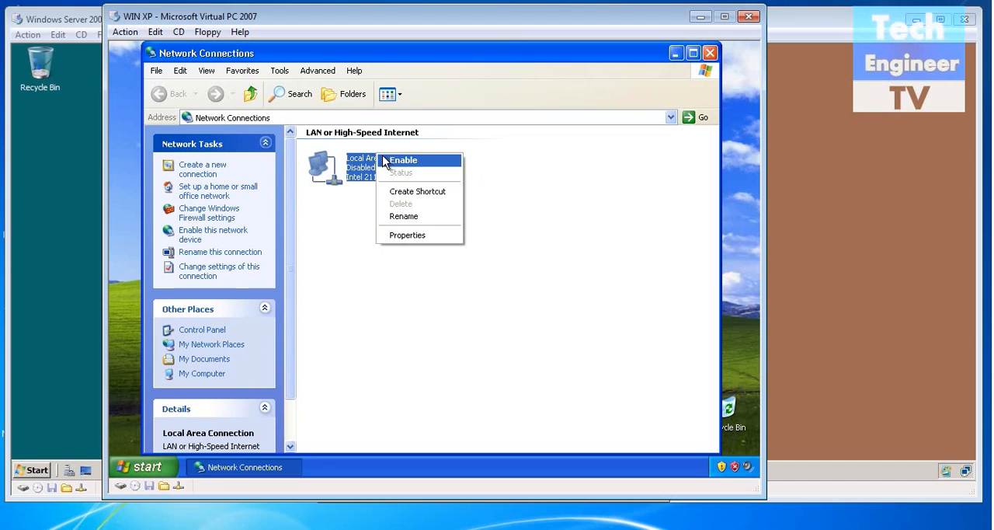
pyautogui.click(383, 160)
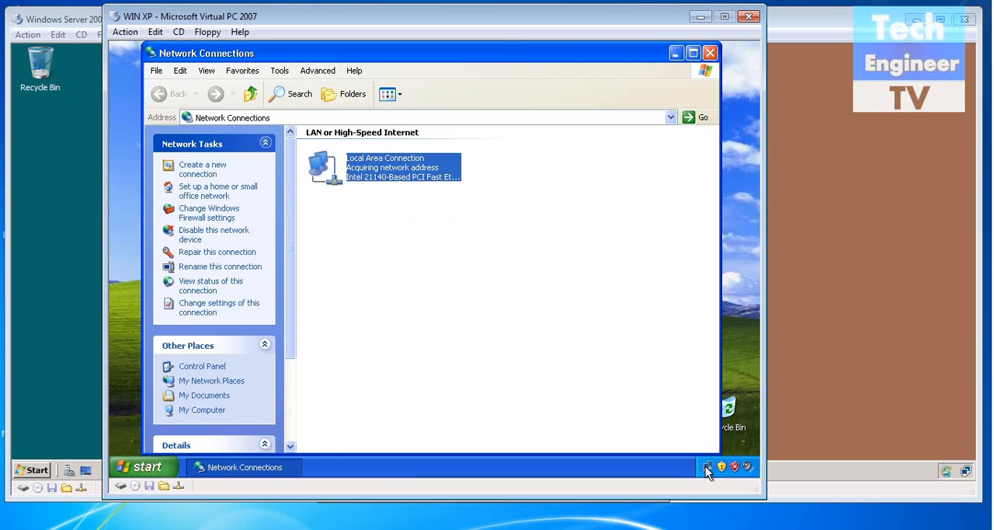
pyautogui.click(384, 219)
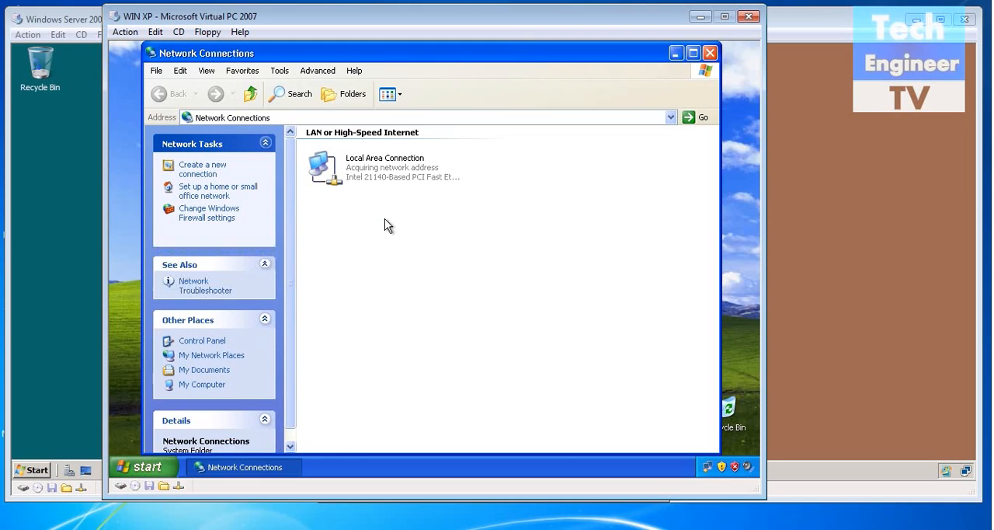